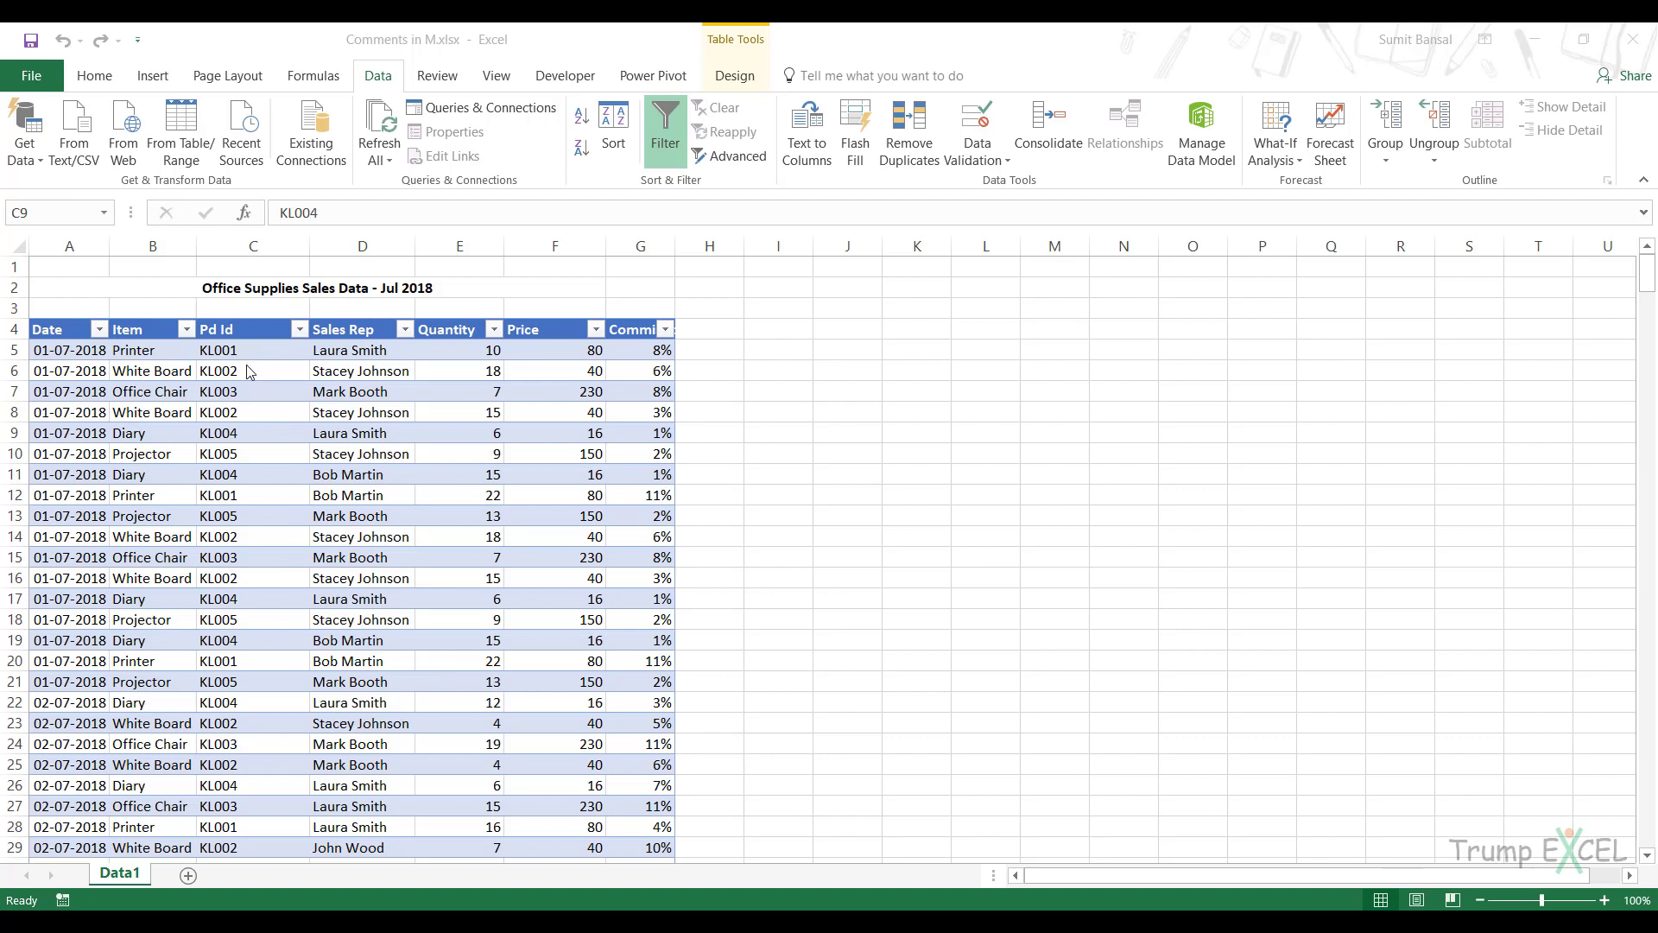
- Load the Office Supplies sales table from Excel into the Power Query Editor as query Data1
{"action": "key", "text": "alt+Tab"}
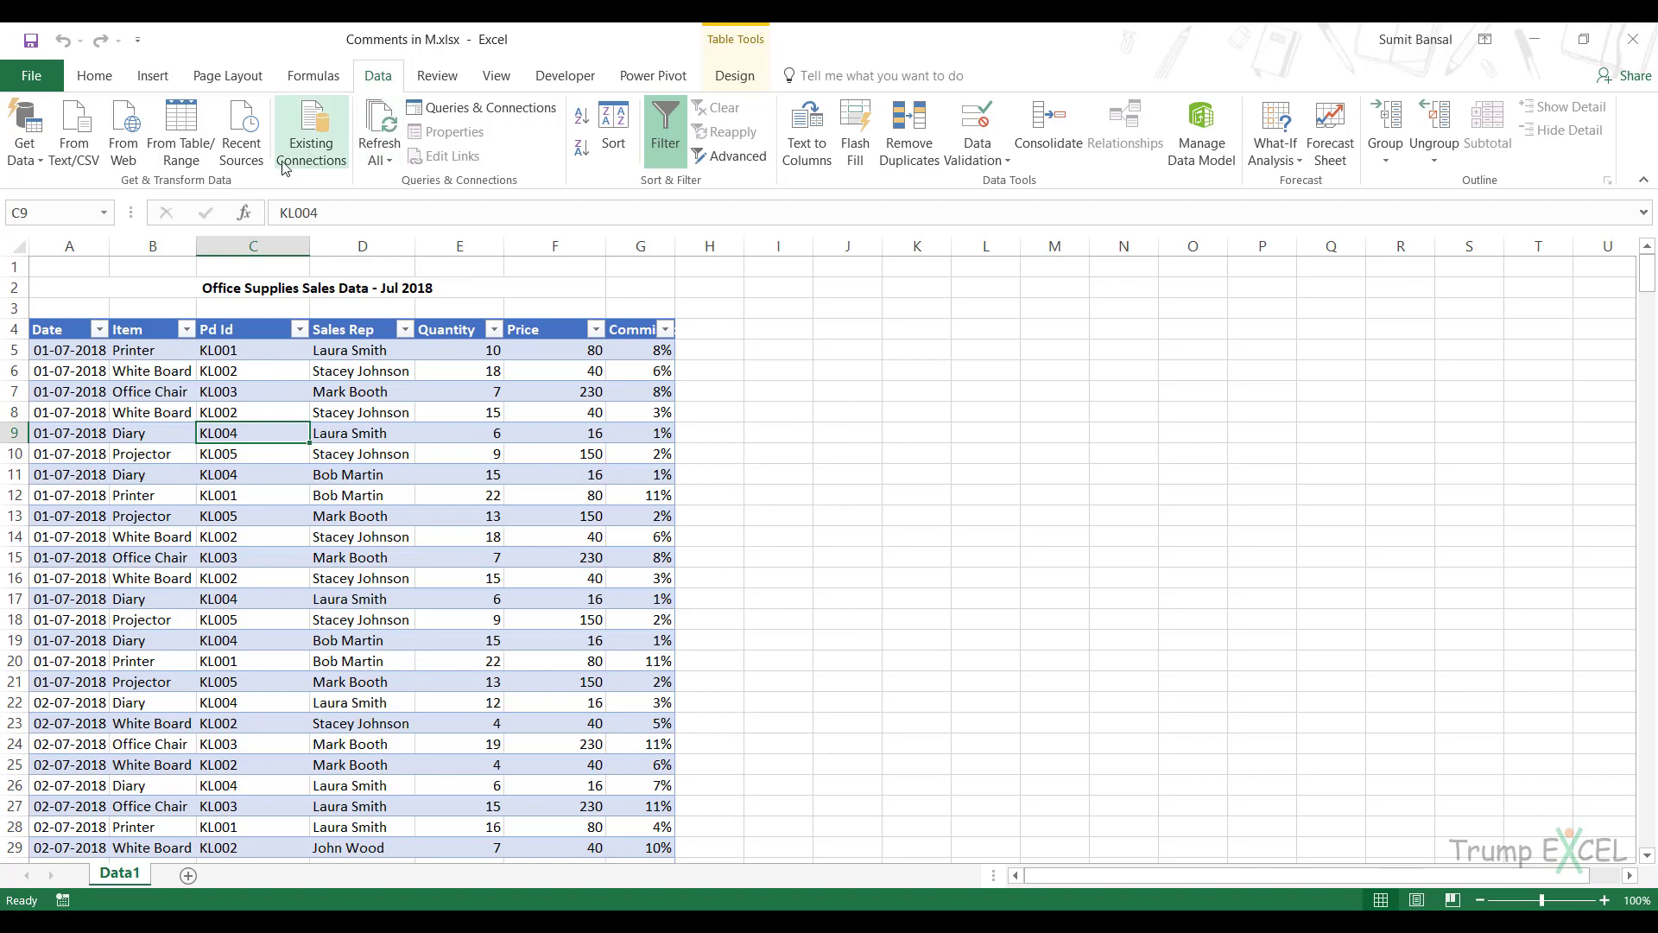
{"action": "left_click", "coordinate": [193, 141]}
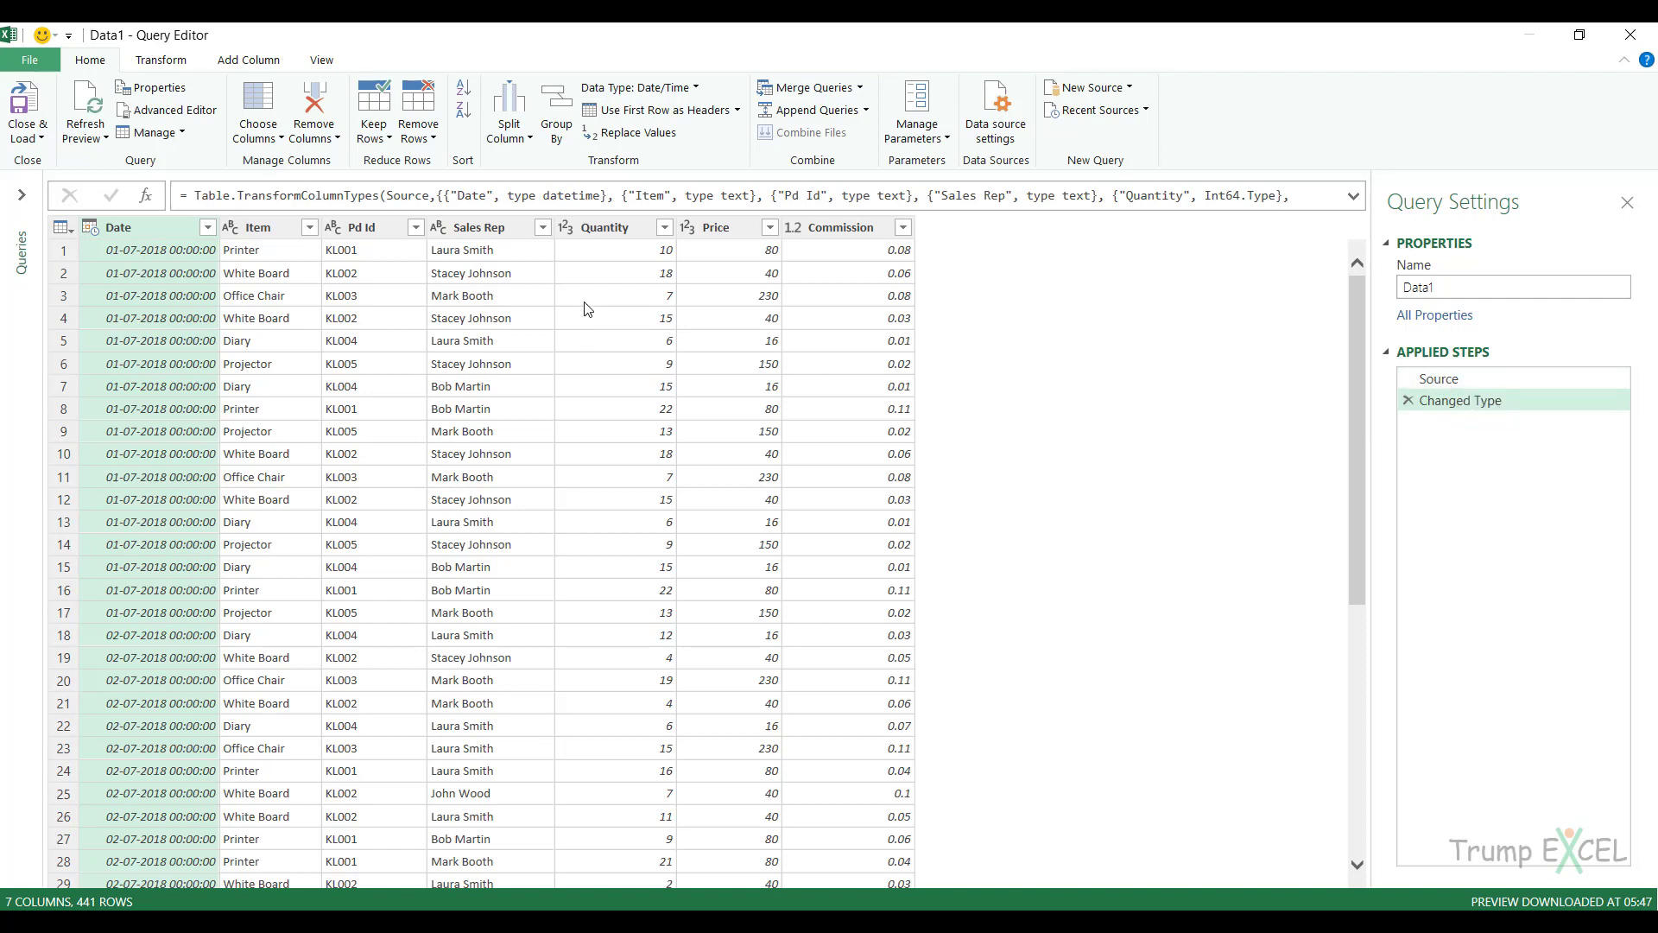
- Open Data1's M code in the Advanced Editor and place the cursor before the Changed Type step
{"action": "left_click", "coordinate": [331, 66]}
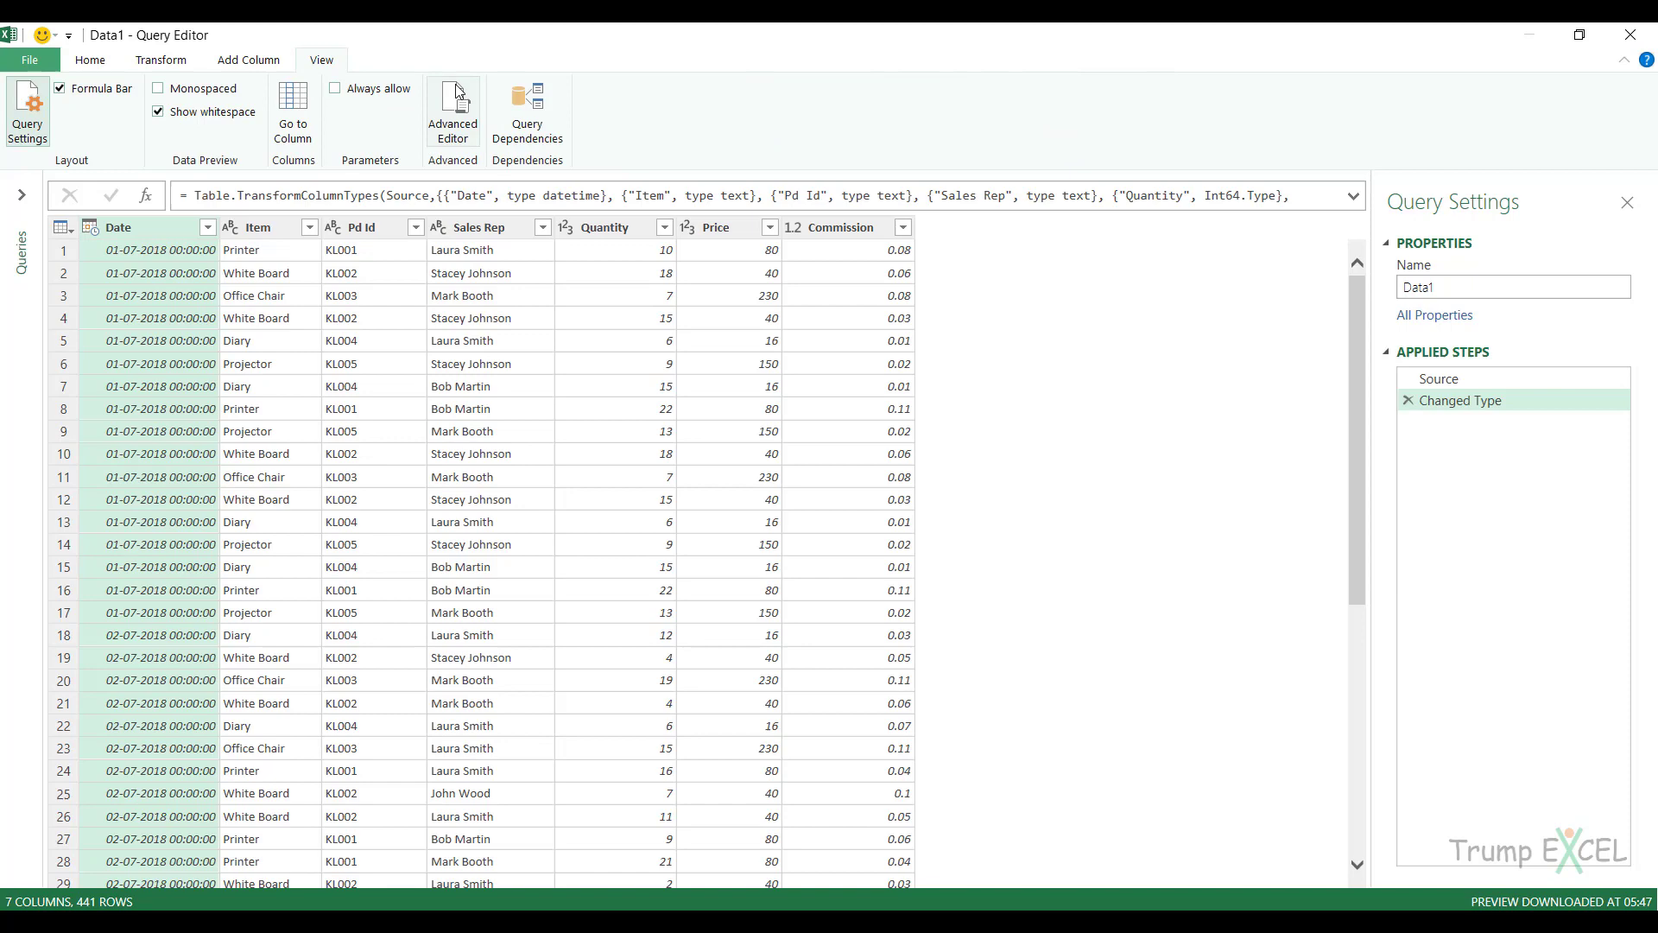
{"action": "left_click", "coordinate": [457, 112]}
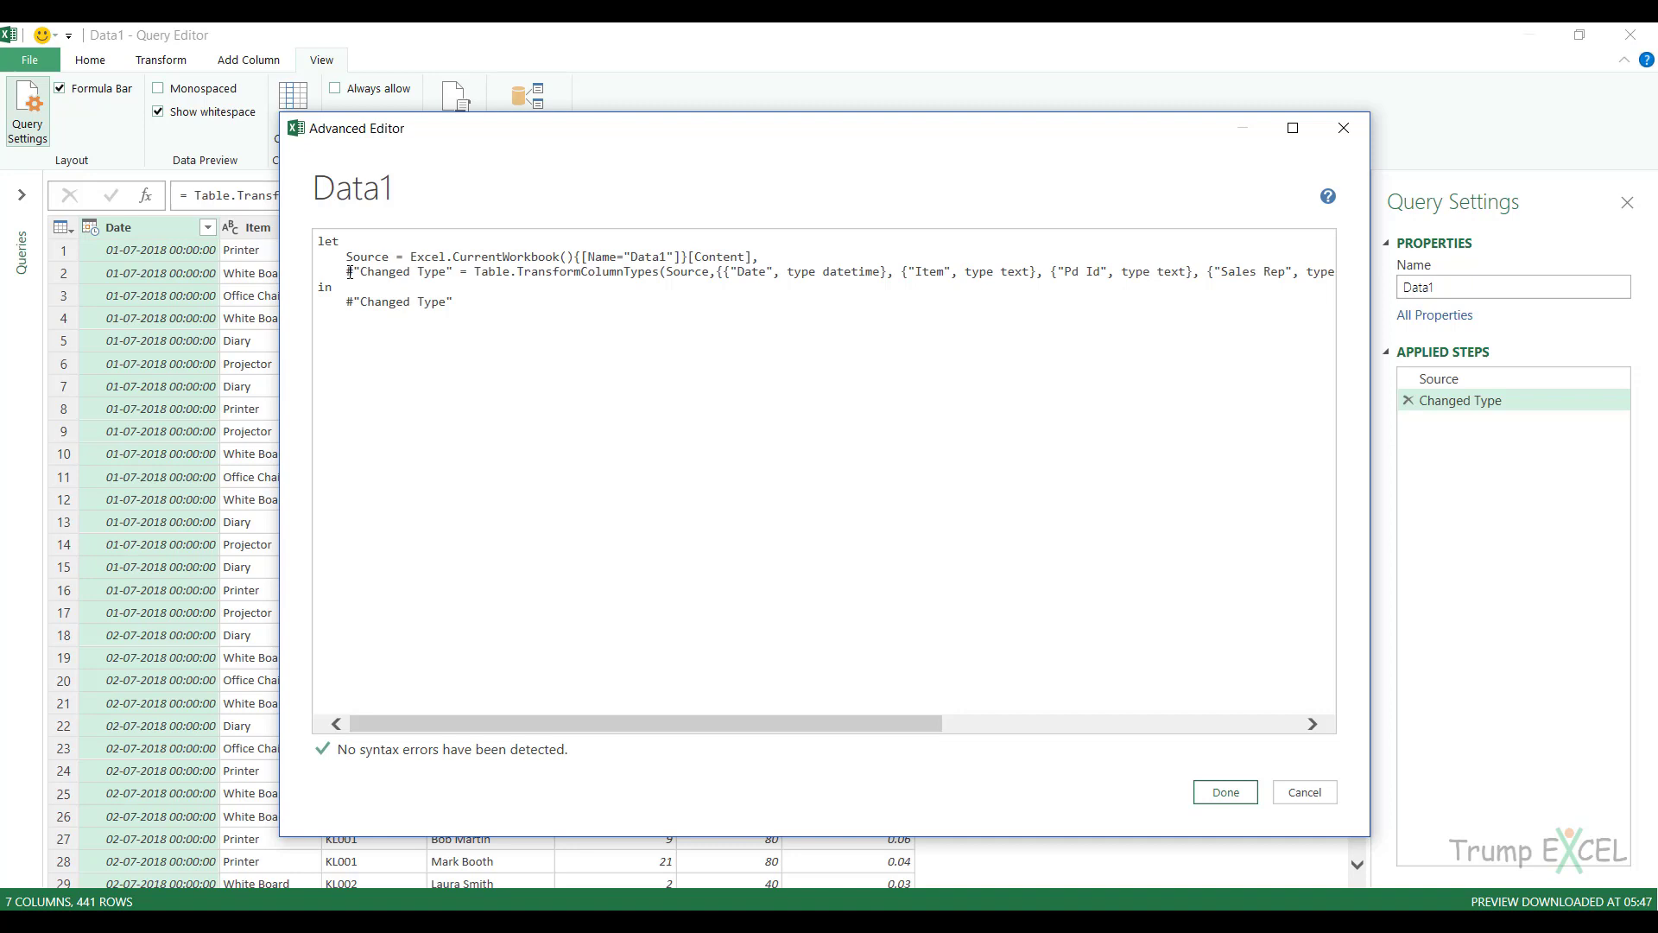
{"action": "left_click_drag", "start_coordinate": [486, 136], "coordinate": [525, 473]}
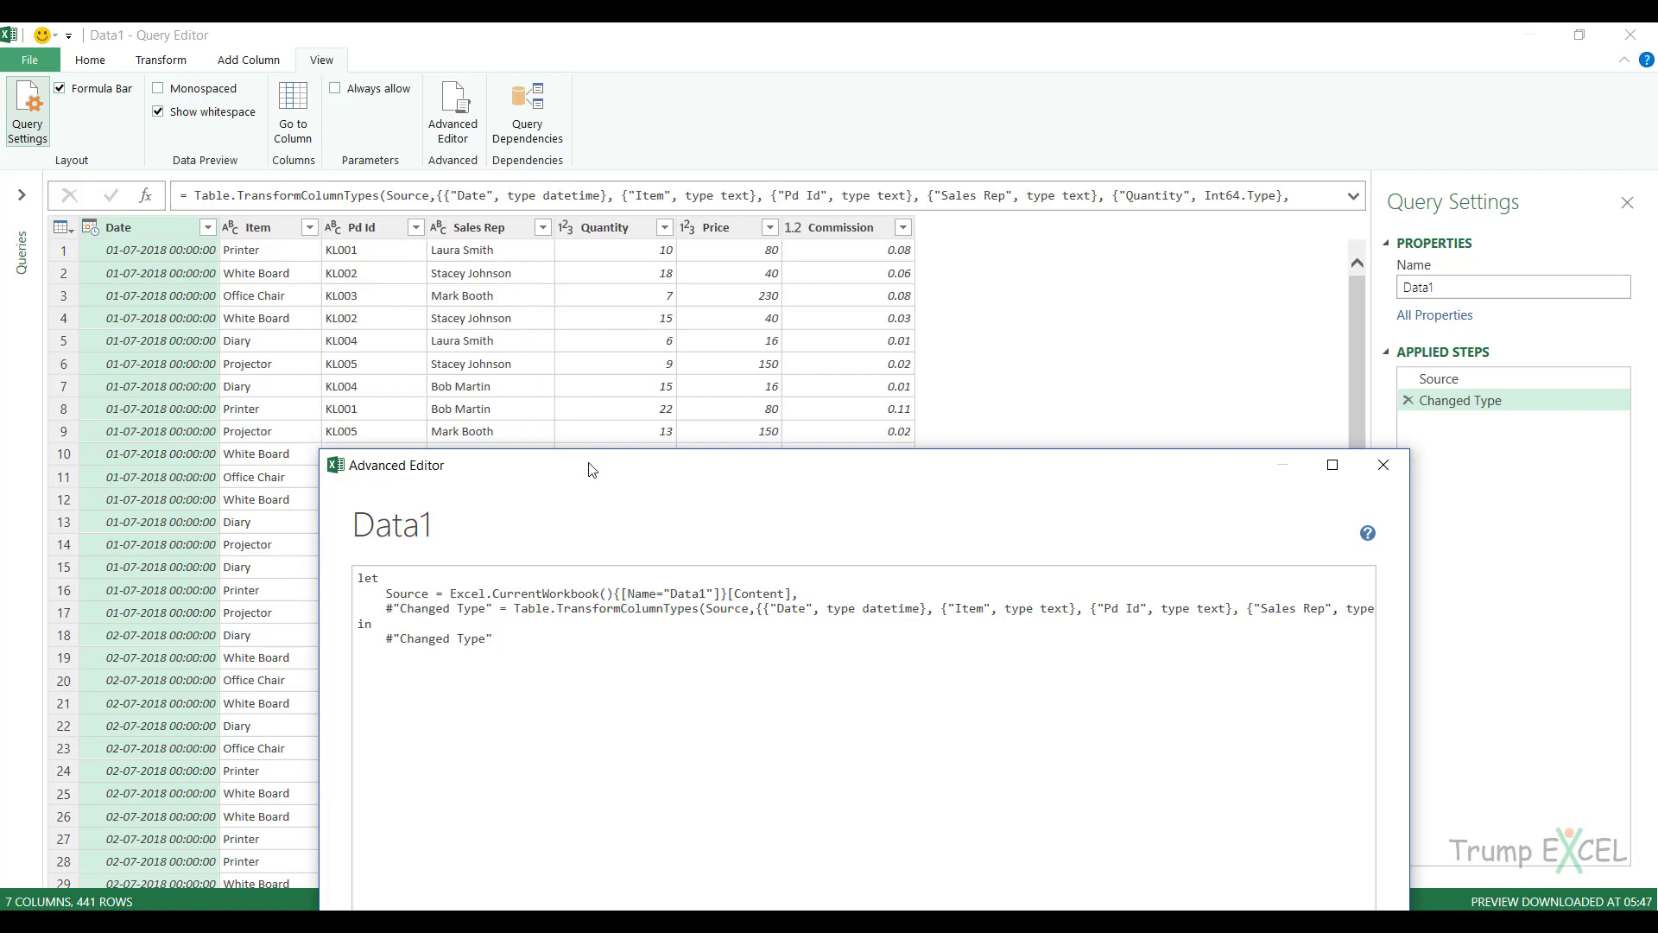
{"action": "left_click_drag", "start_coordinate": [592, 469], "coordinate": [548, 188]}
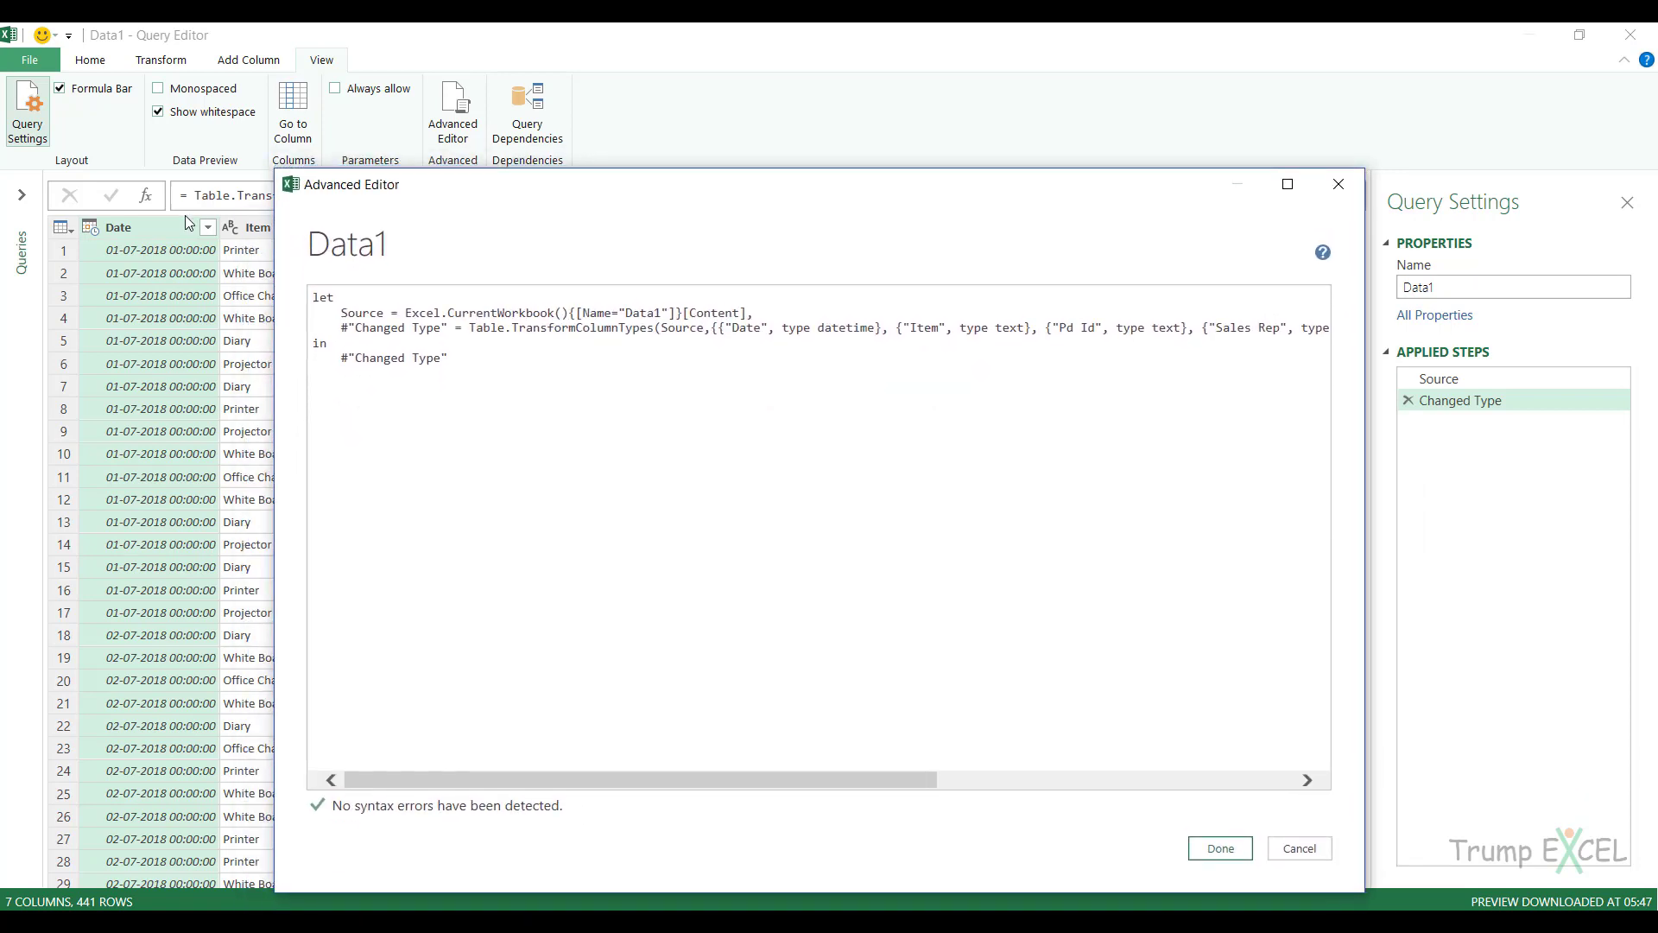
{"action": "left_click", "coordinate": [342, 328]}
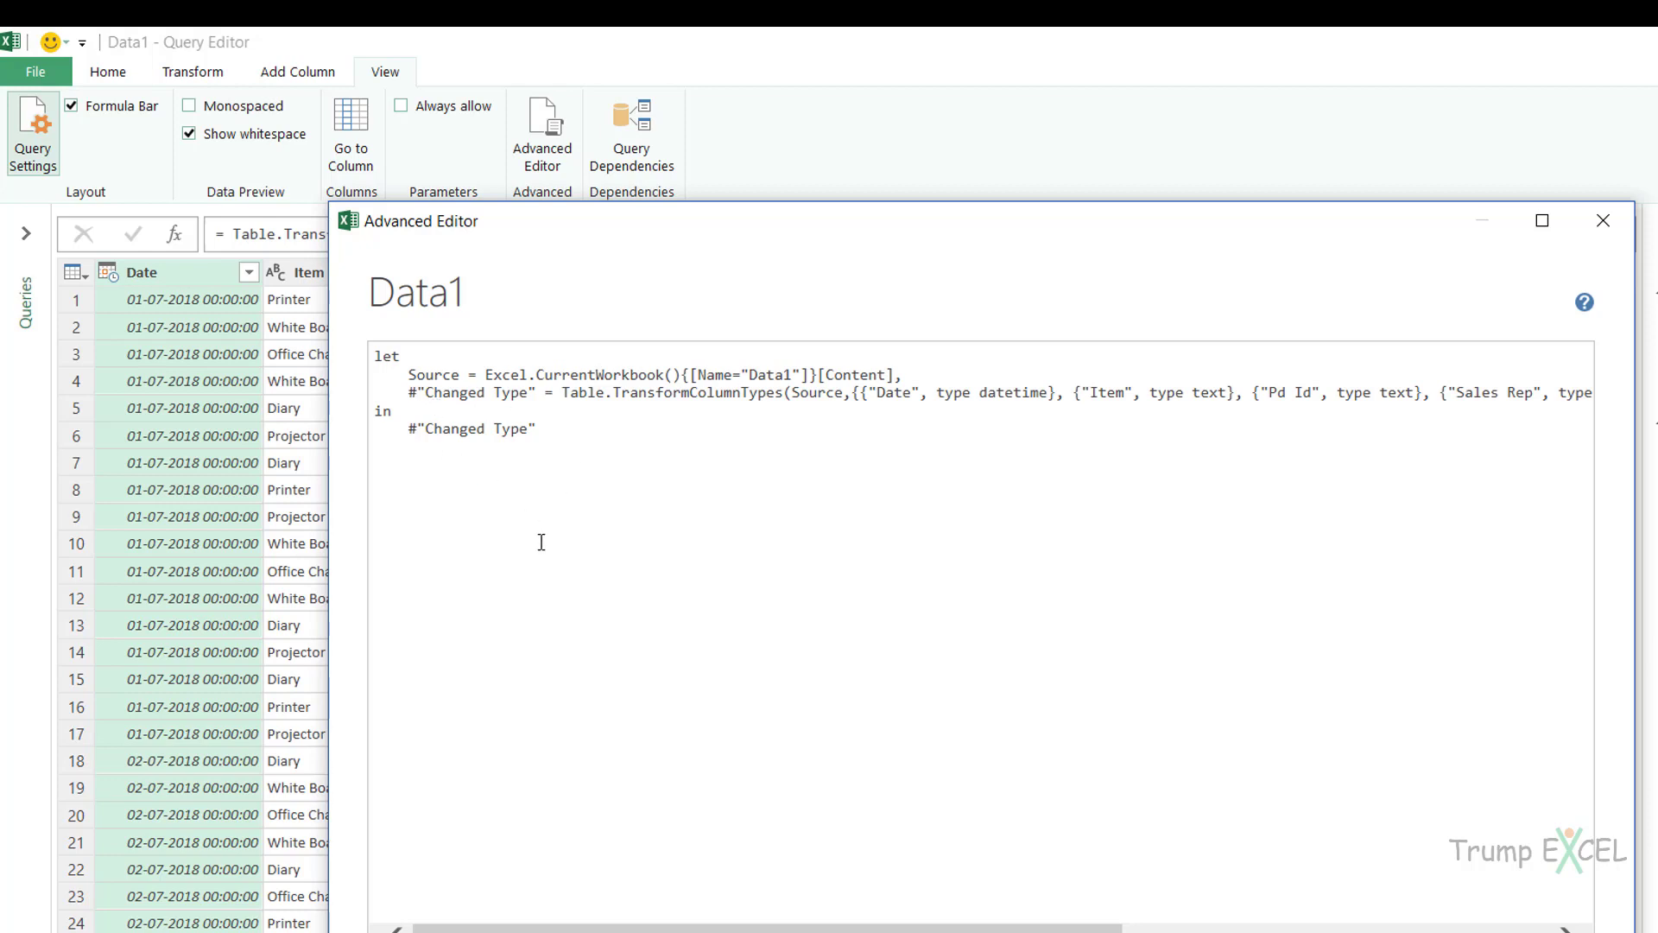
- Comment out the Changed Type line with // and delete the comma after the Source step
{"action": "type", "text": "//"}
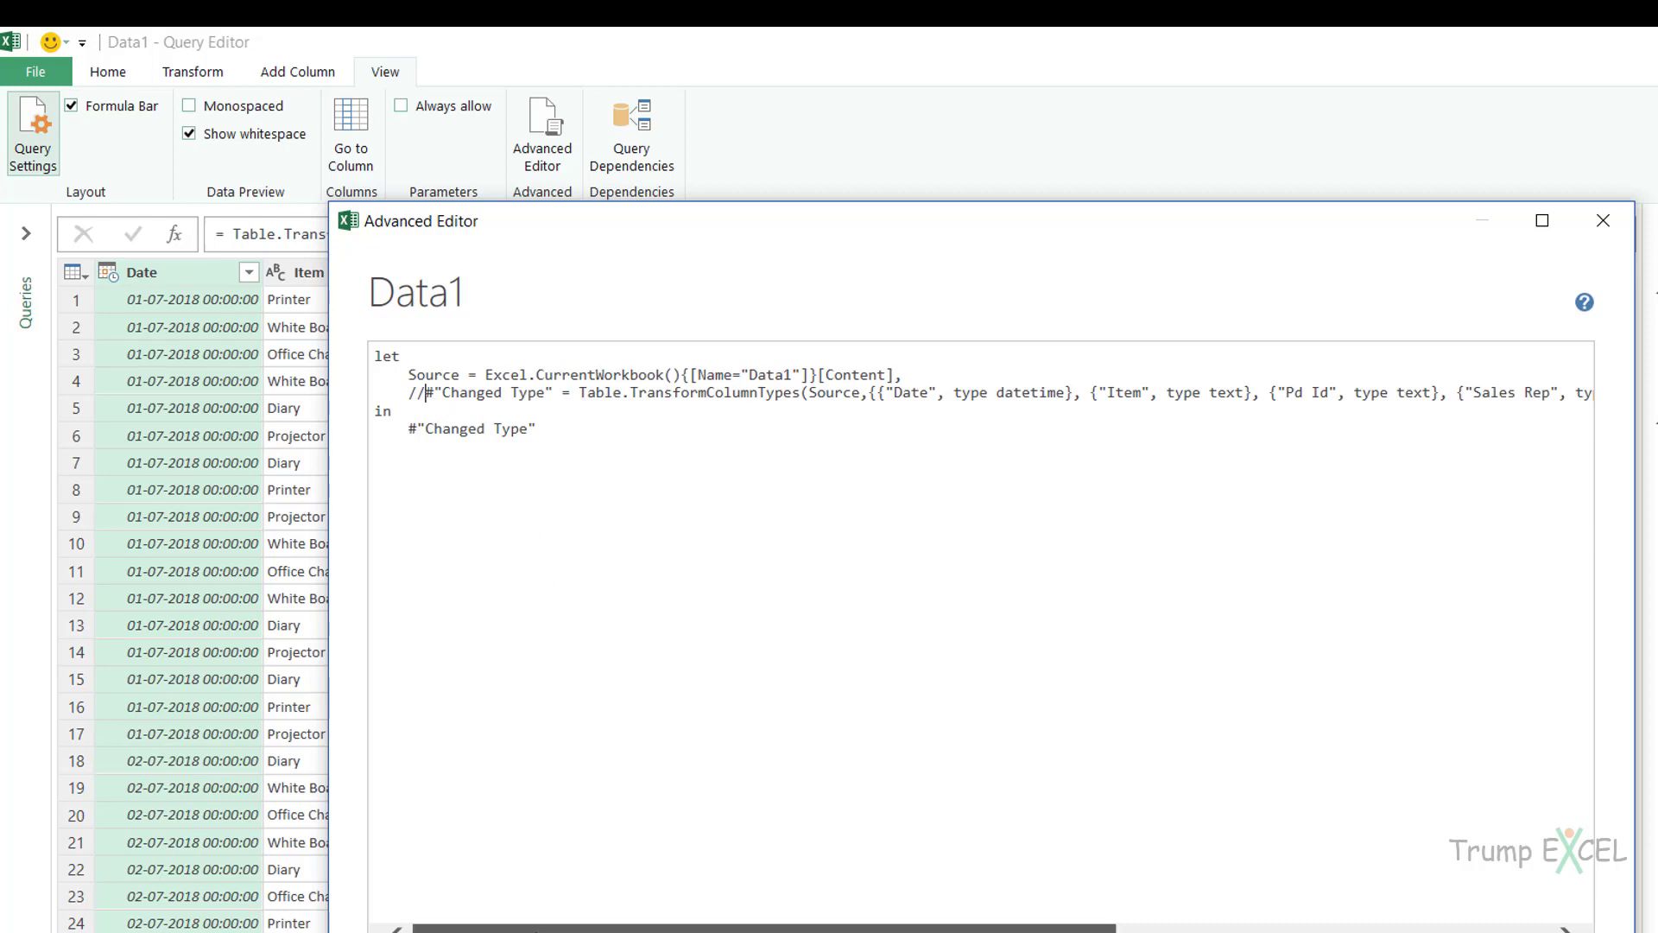
{"action": "mouse_move", "coordinate": [764, 928]}
{"action": "left_mouse_down"}
{"action": "mouse_move", "coordinate": [1201, 927]}
{"action": "mouse_move", "coordinate": [764, 927]}
{"action": "left_mouse_up"}
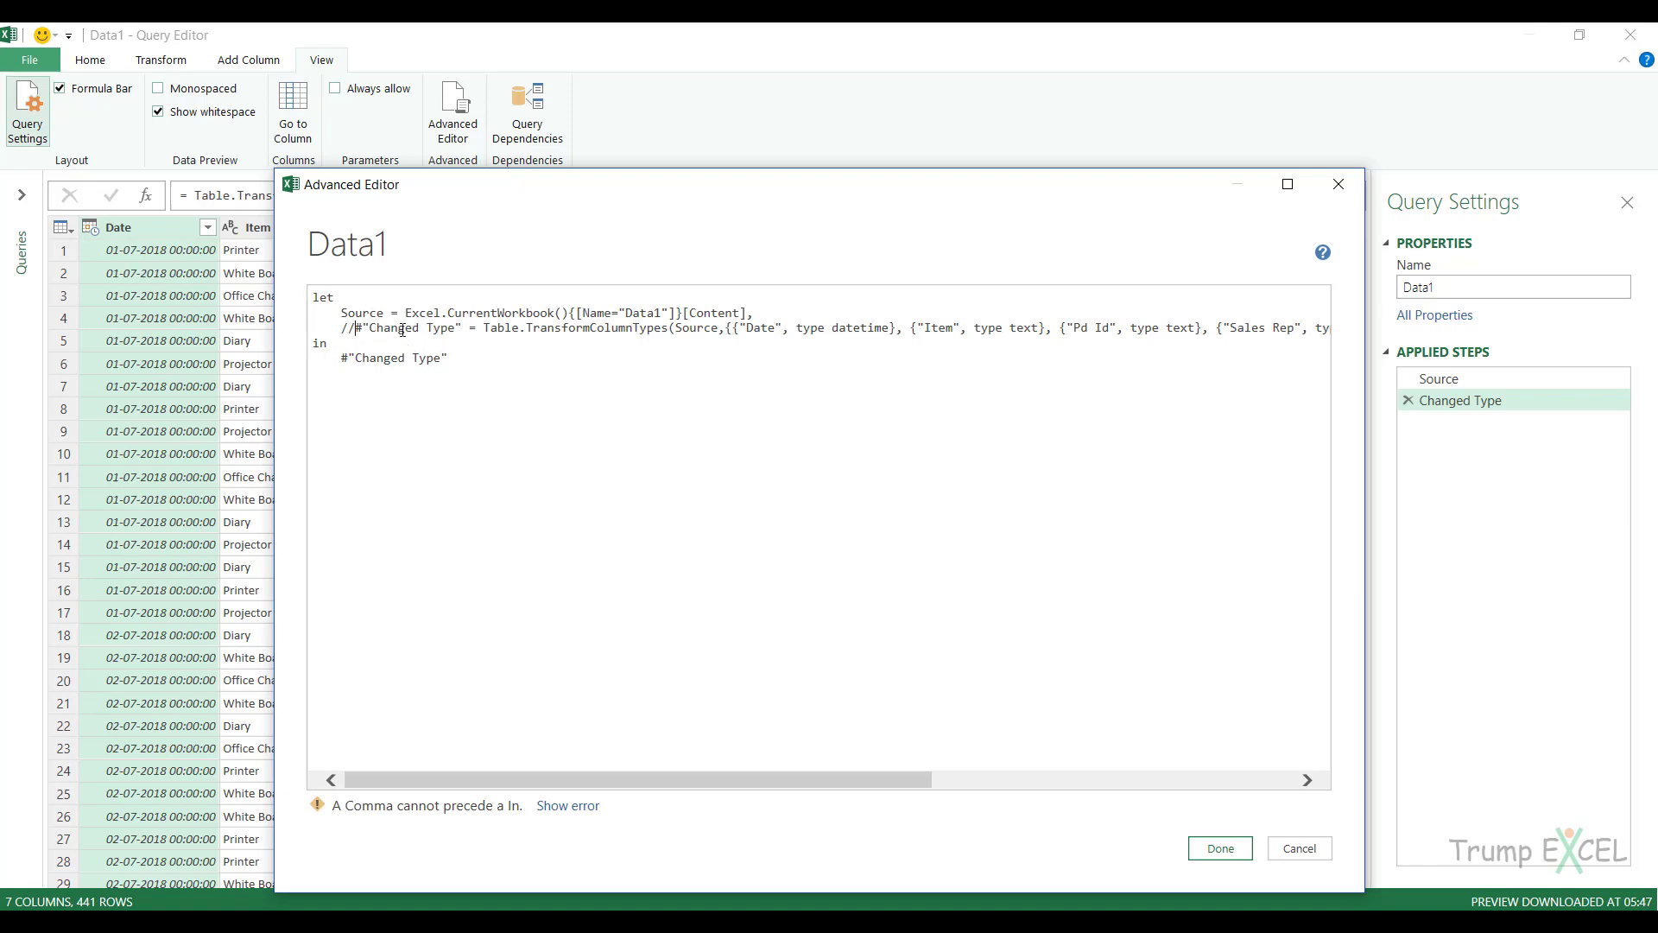
{"action": "left_click_drag", "start_coordinate": [344, 312], "coordinate": [754, 315]}
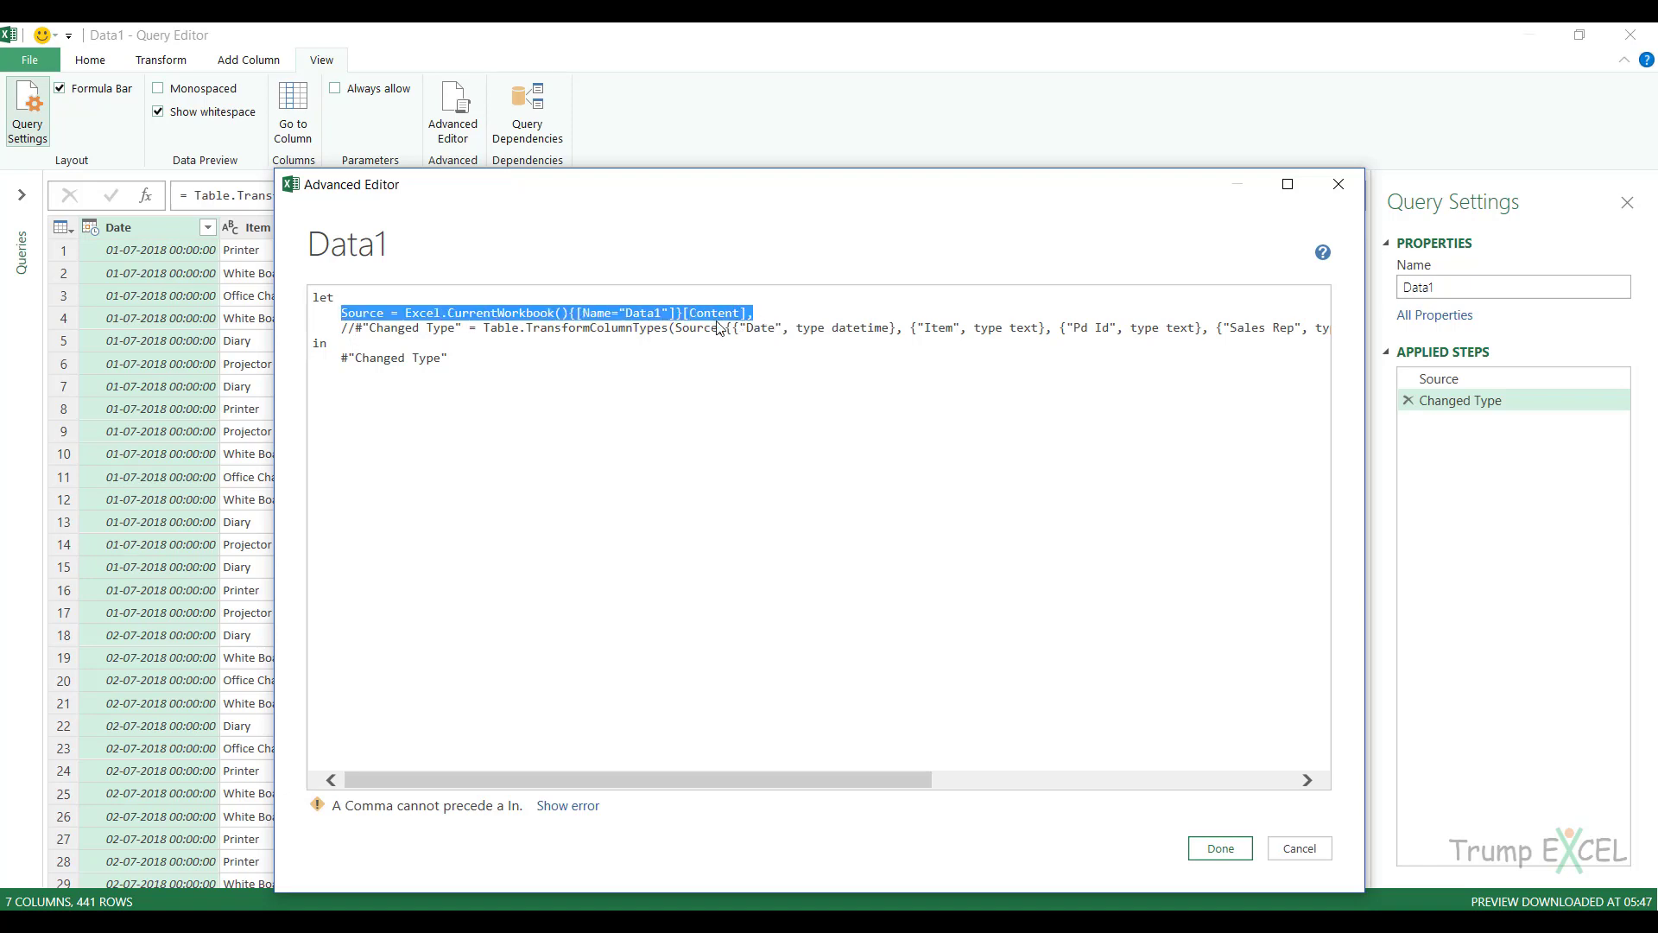
{"action": "left_click", "coordinate": [757, 314]}
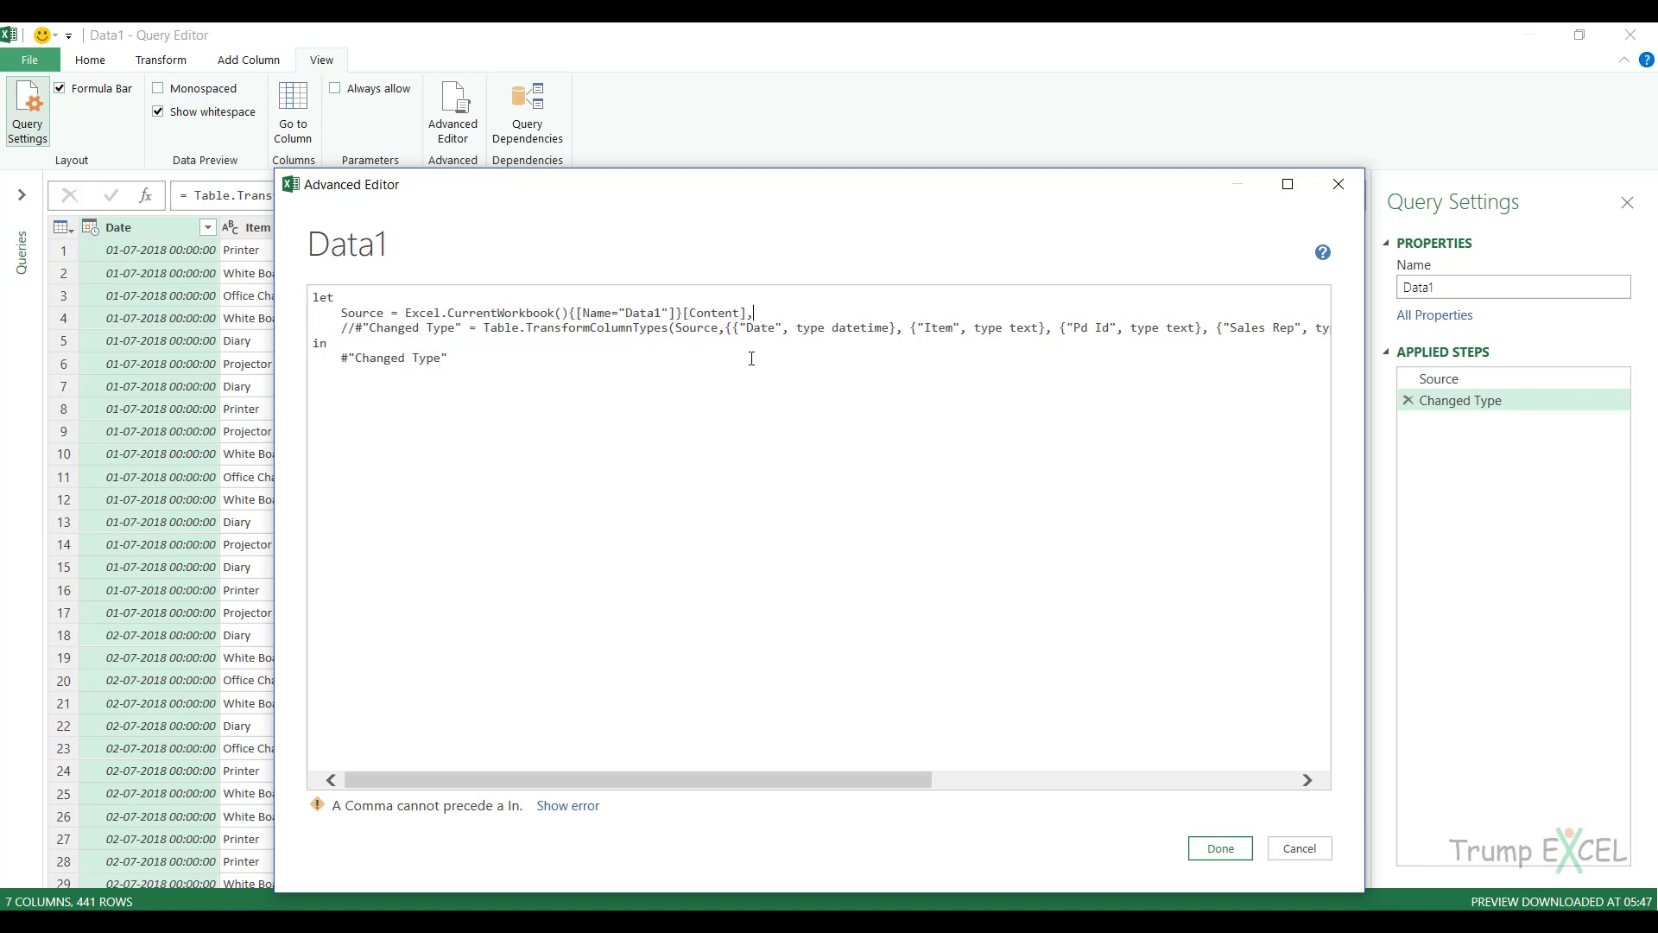
{"action": "key", "text": "BackSpace"}
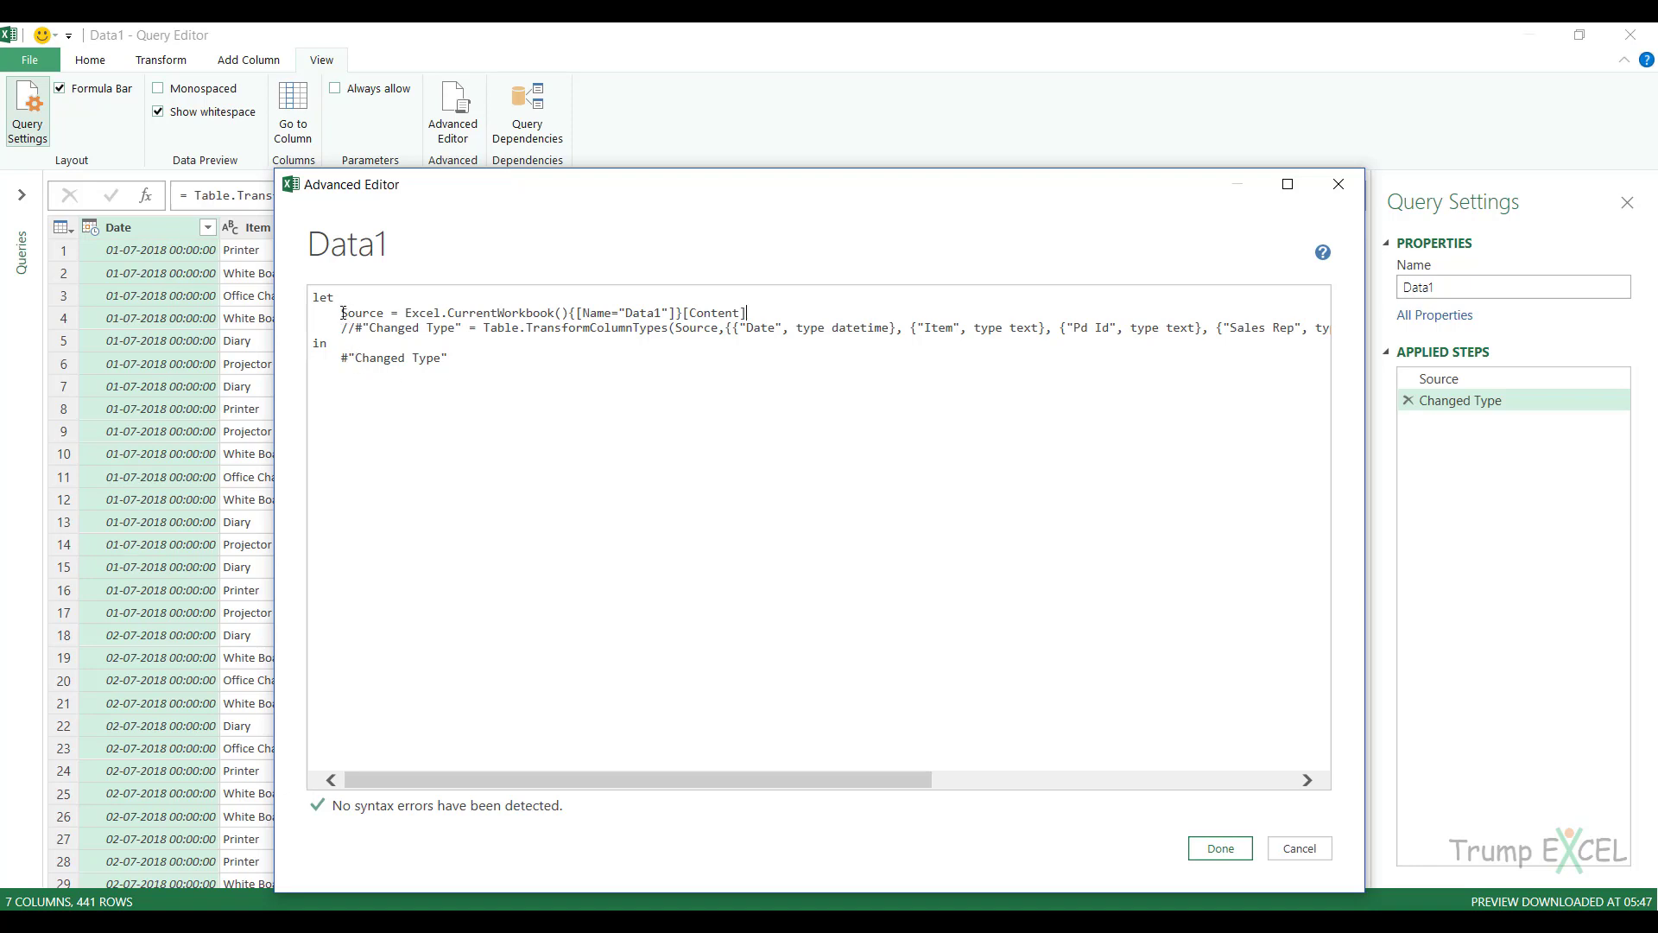
- Replace the #"Changed Type" output after 'in' with Source
{"action": "left_click", "coordinate": [445, 372]}
{"action": "left_click_drag", "start_coordinate": [342, 359], "coordinate": [452, 368]}
{"action": "type", "text": "Source"}
- Apply the code so only Source remains, then reopen it at the commented Changed Type line
{"action": "left_click", "coordinate": [1207, 846]}
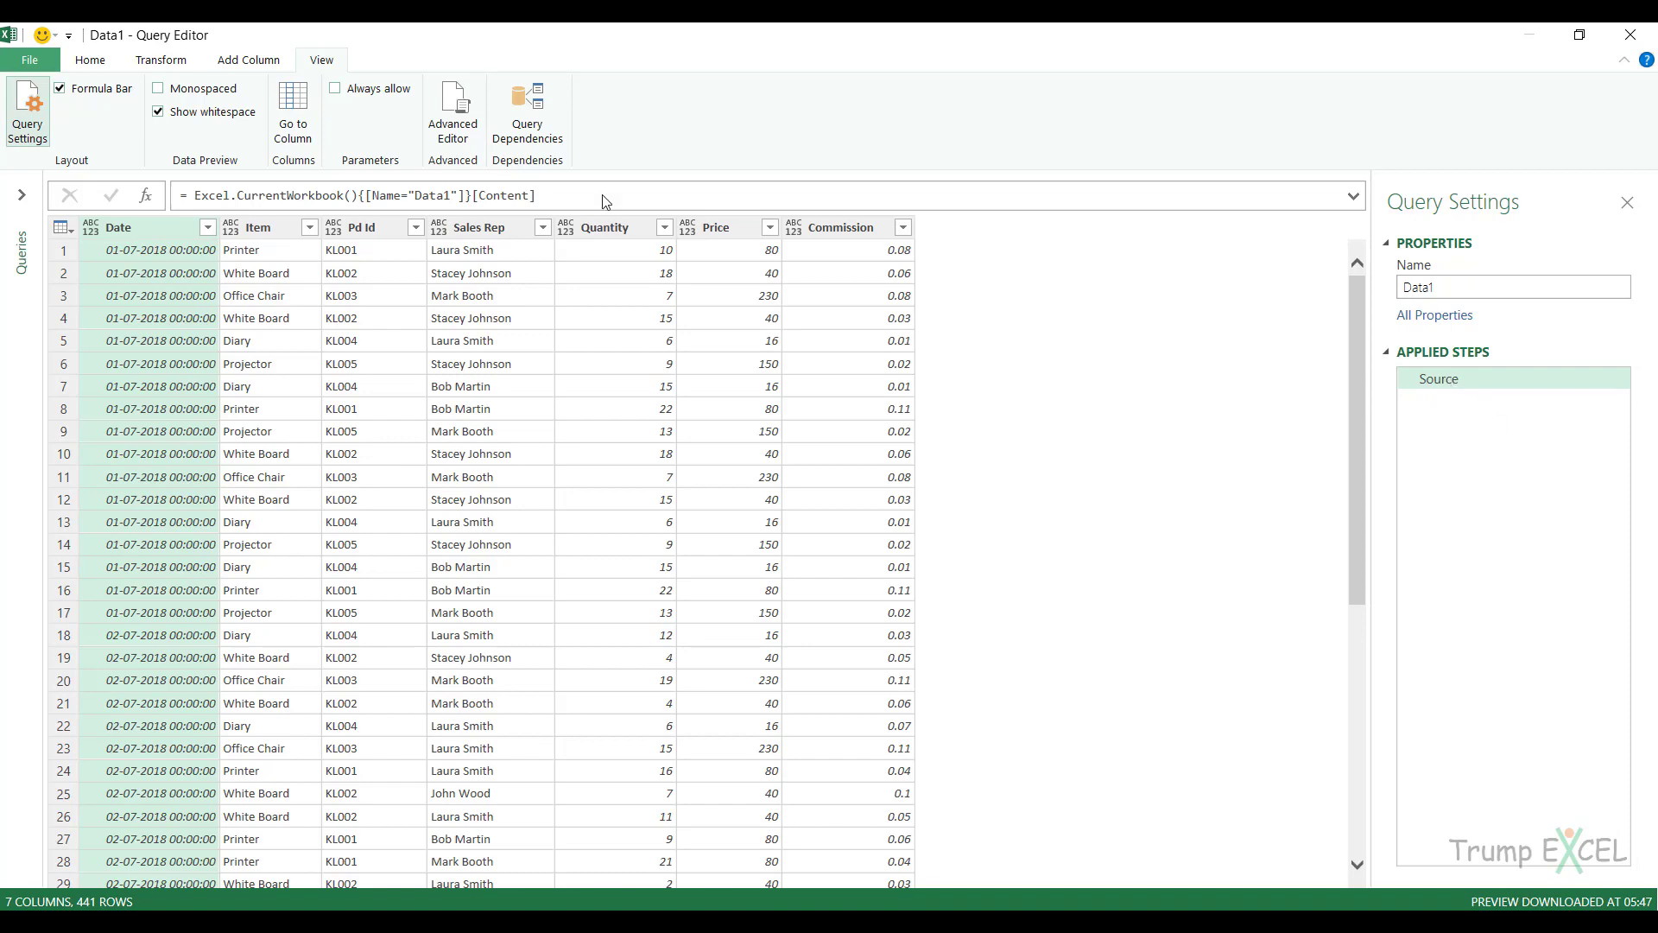
{"action": "left_click", "coordinate": [453, 113]}
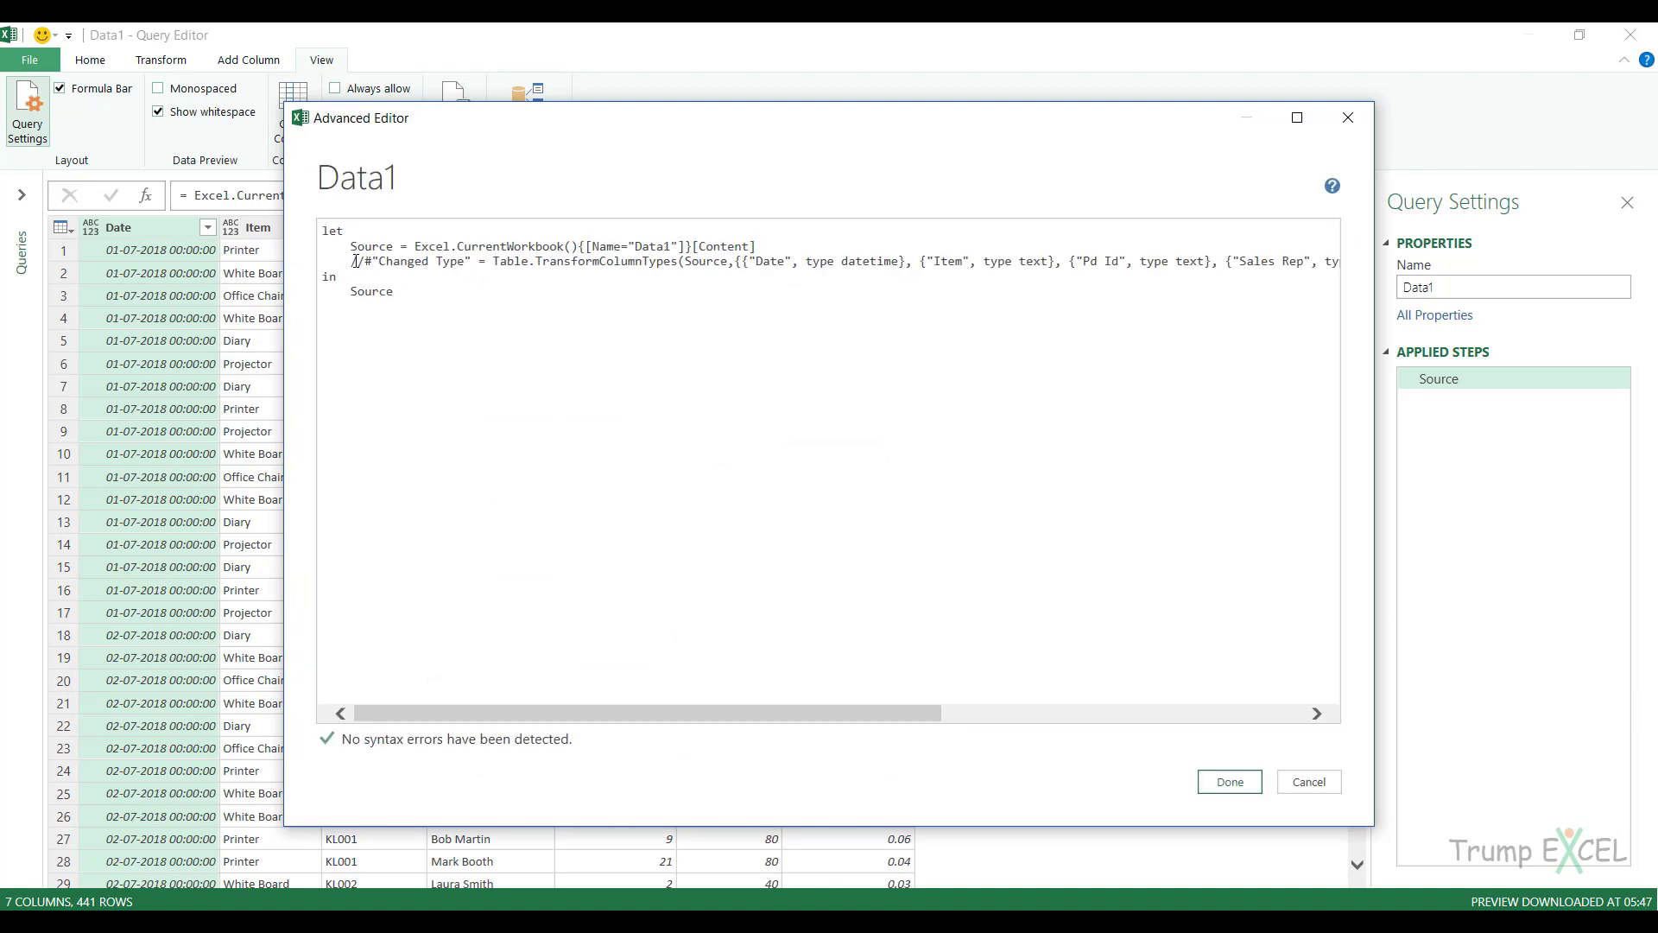
{"action": "left_click_drag", "start_coordinate": [353, 261], "coordinate": [395, 267]}
{"action": "left_click", "coordinate": [370, 271]}
- Uncomment the Changed Type line, restore its comma, and return #"Changed Type" from the query
{"action": "type", "text": "*"}
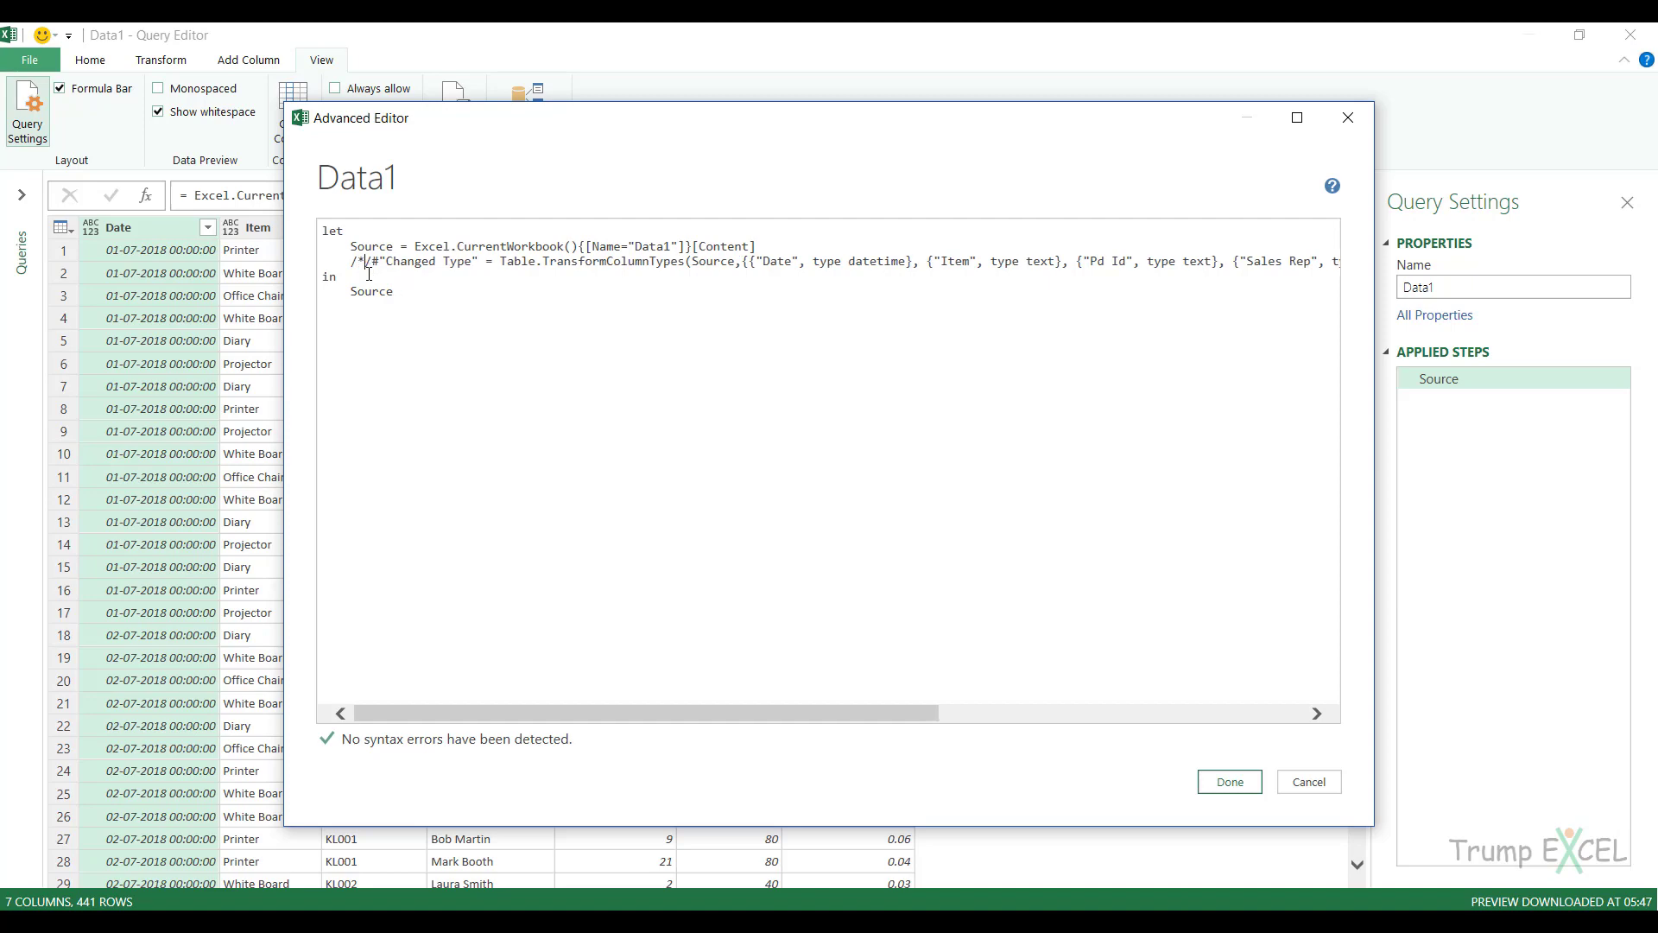
{"action": "key", "text": "Delete"}
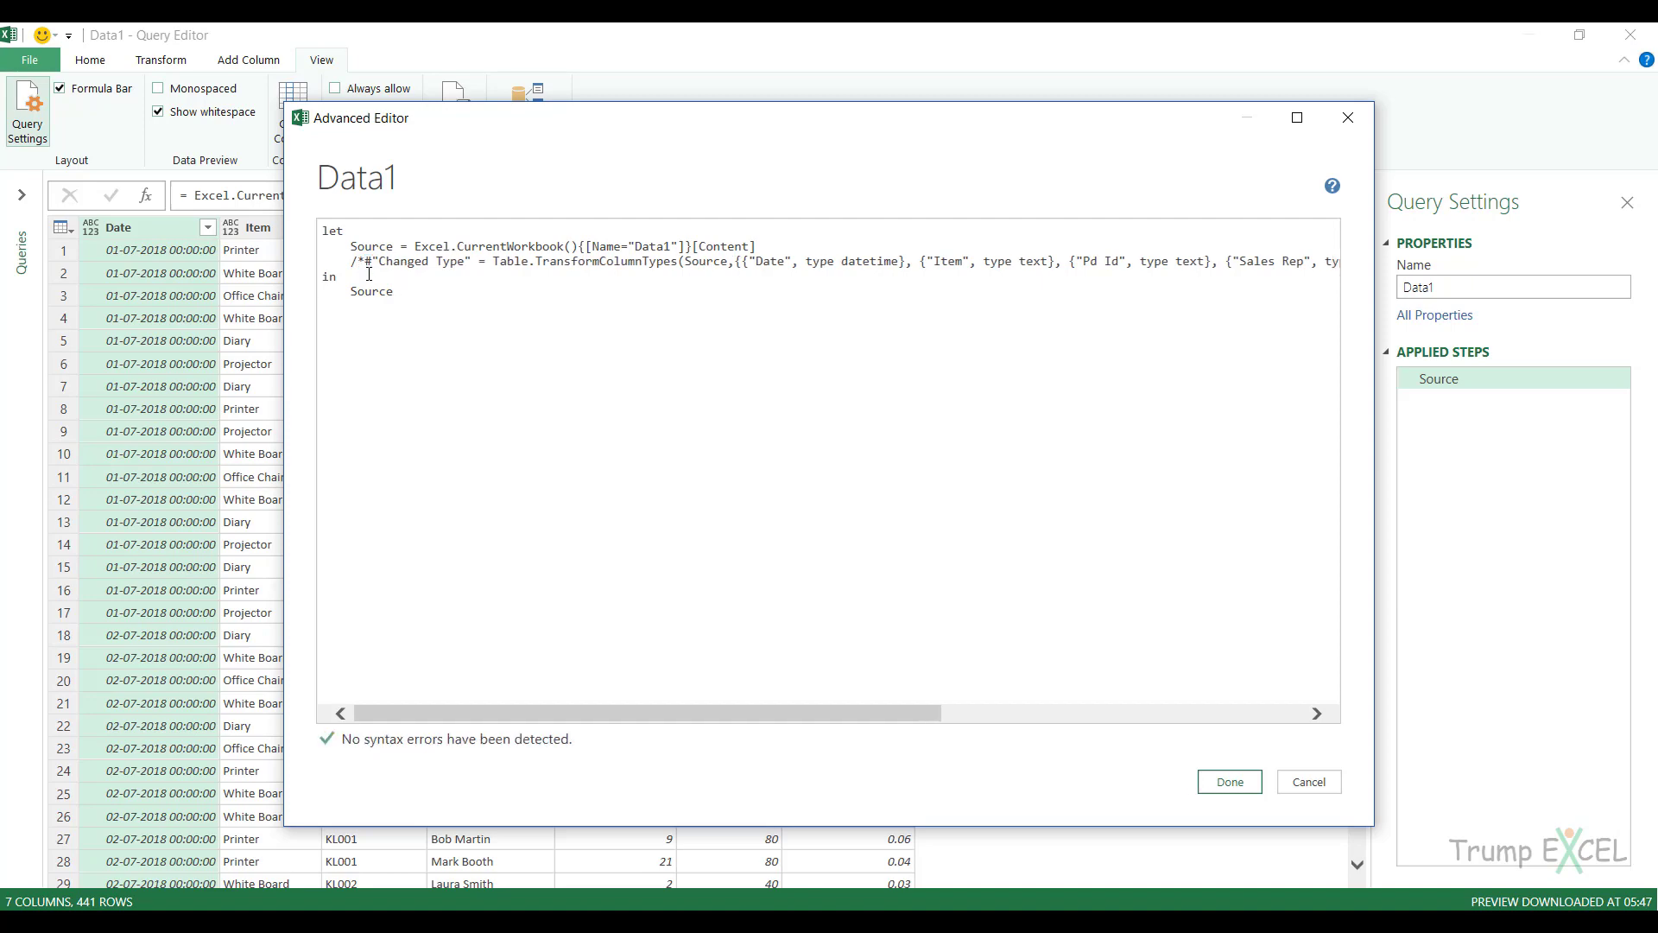
{"action": "key", "text": "BackSpace"}
{"action": "key", "text": "BackSpace"}
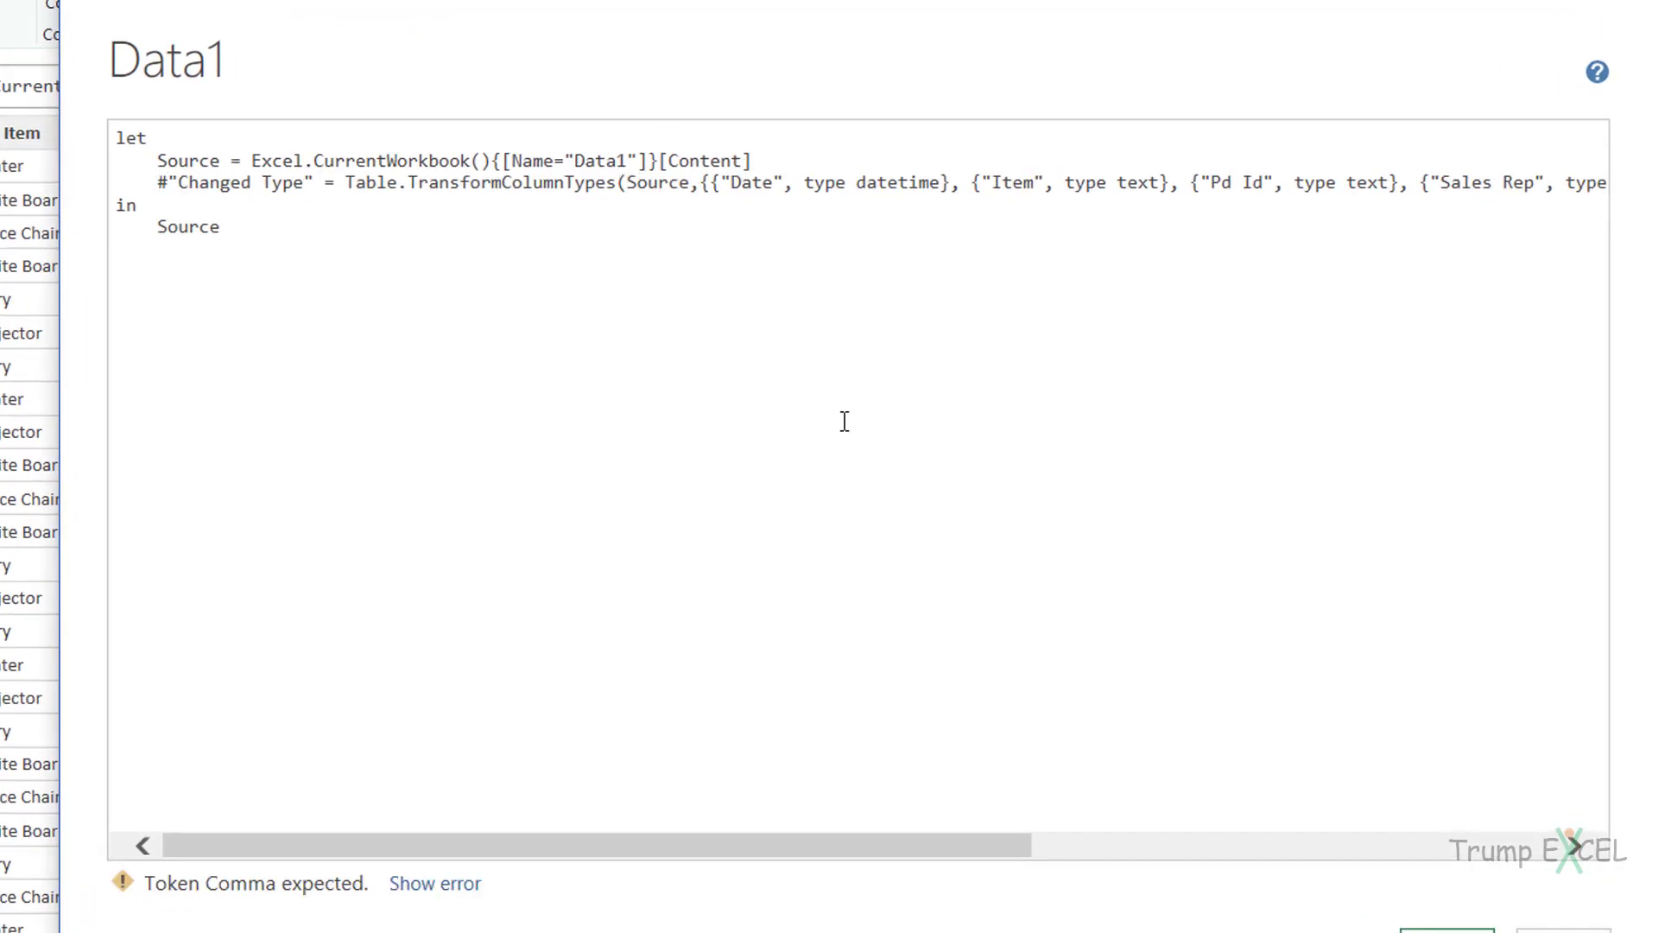
{"action": "type", "text": ","}
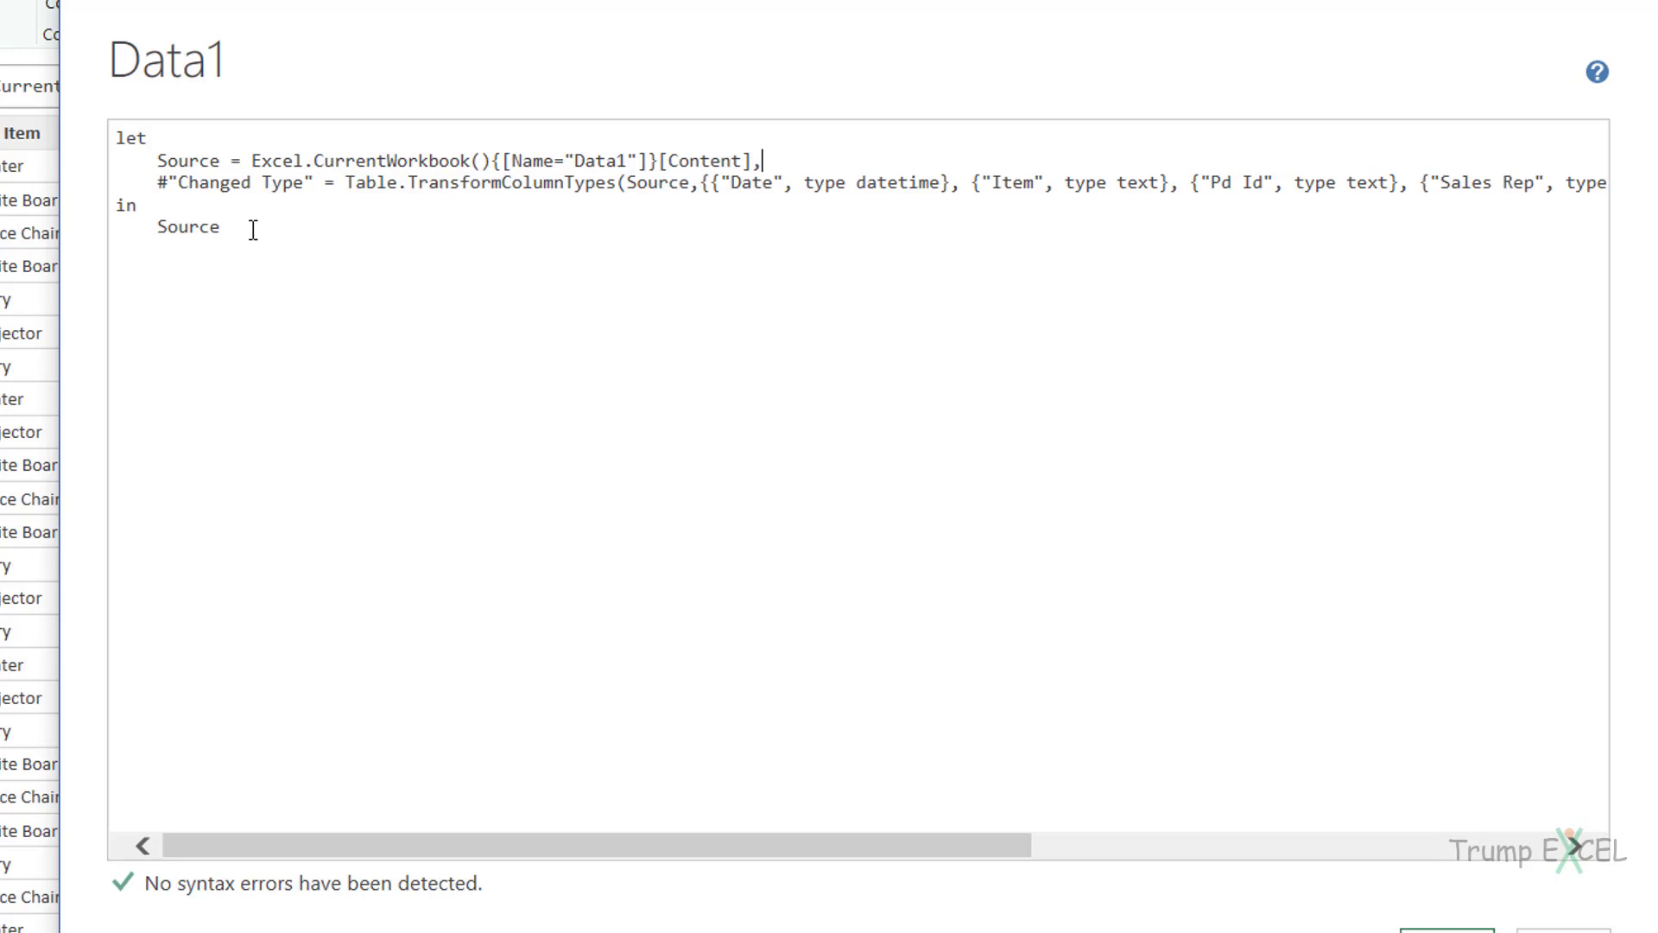
{"action": "left_click_drag", "start_coordinate": [222, 228], "coordinate": [164, 220]}
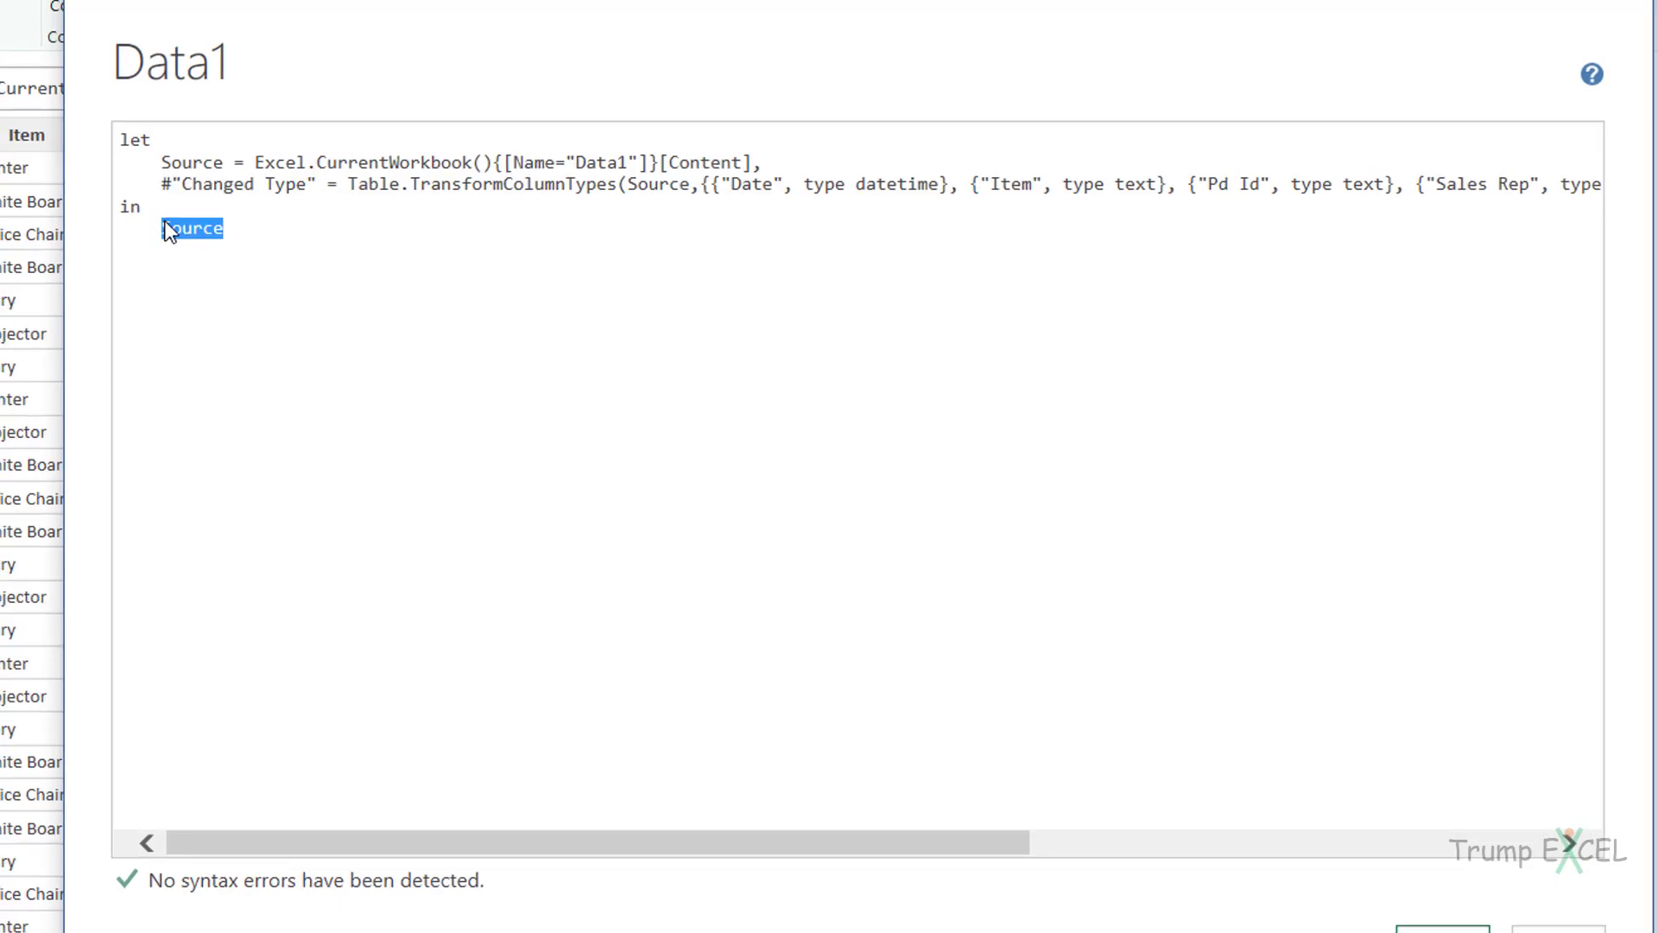
{"action": "type", "text": "#\"Changed Type\""}
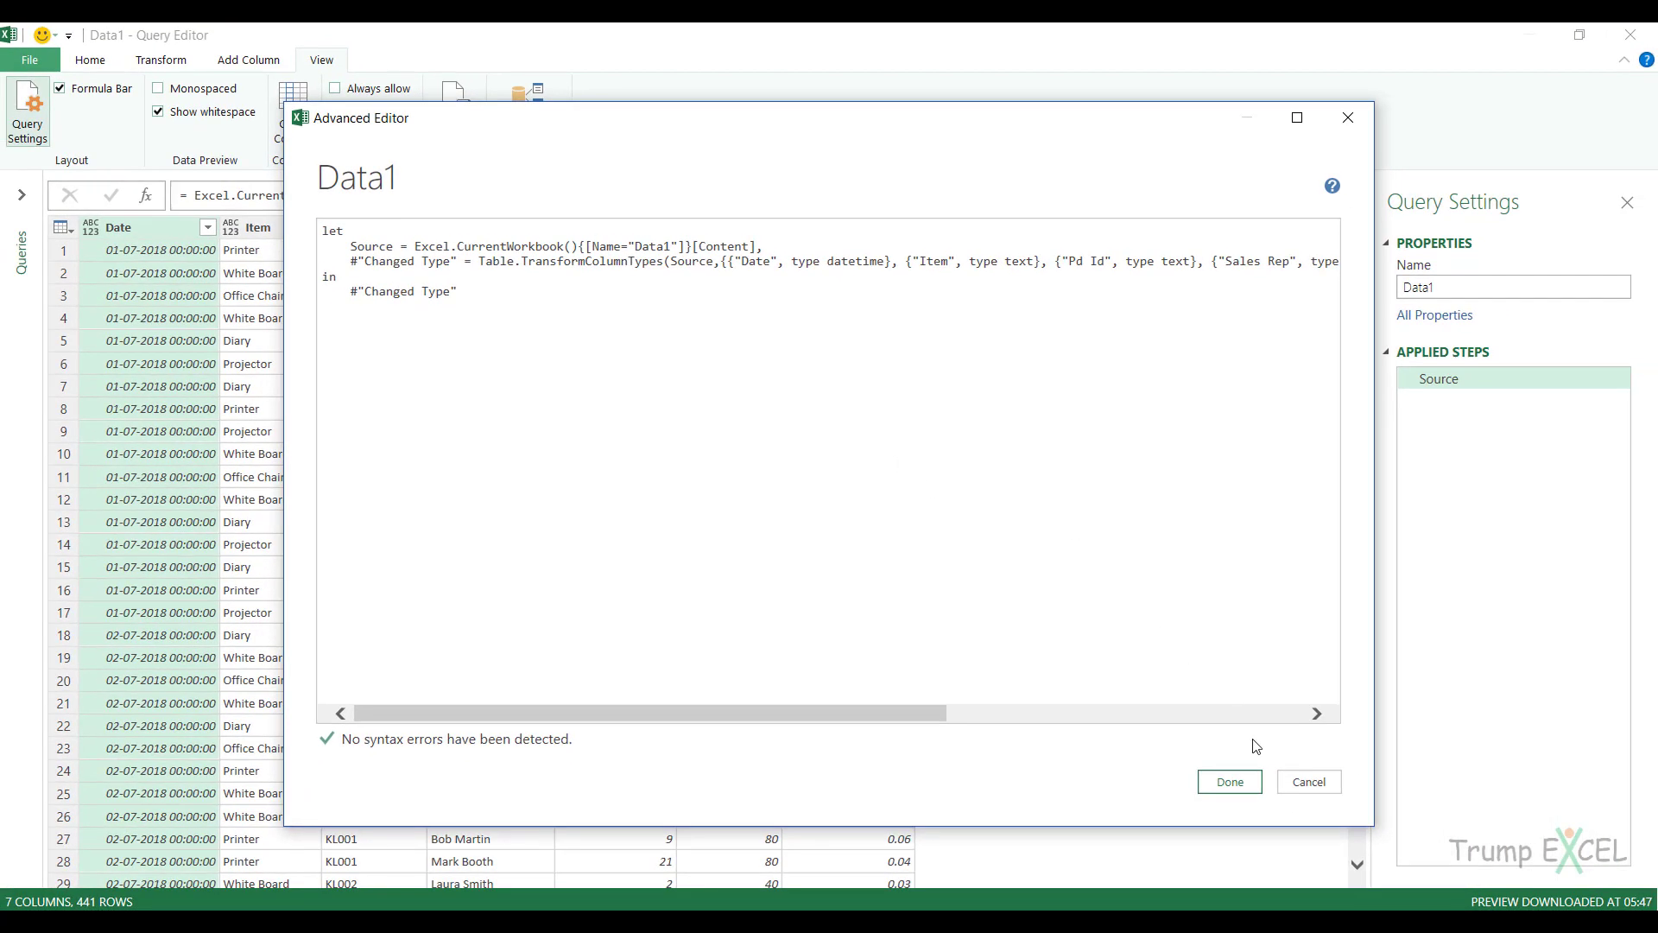
{"action": "left_click", "coordinate": [1230, 782]}
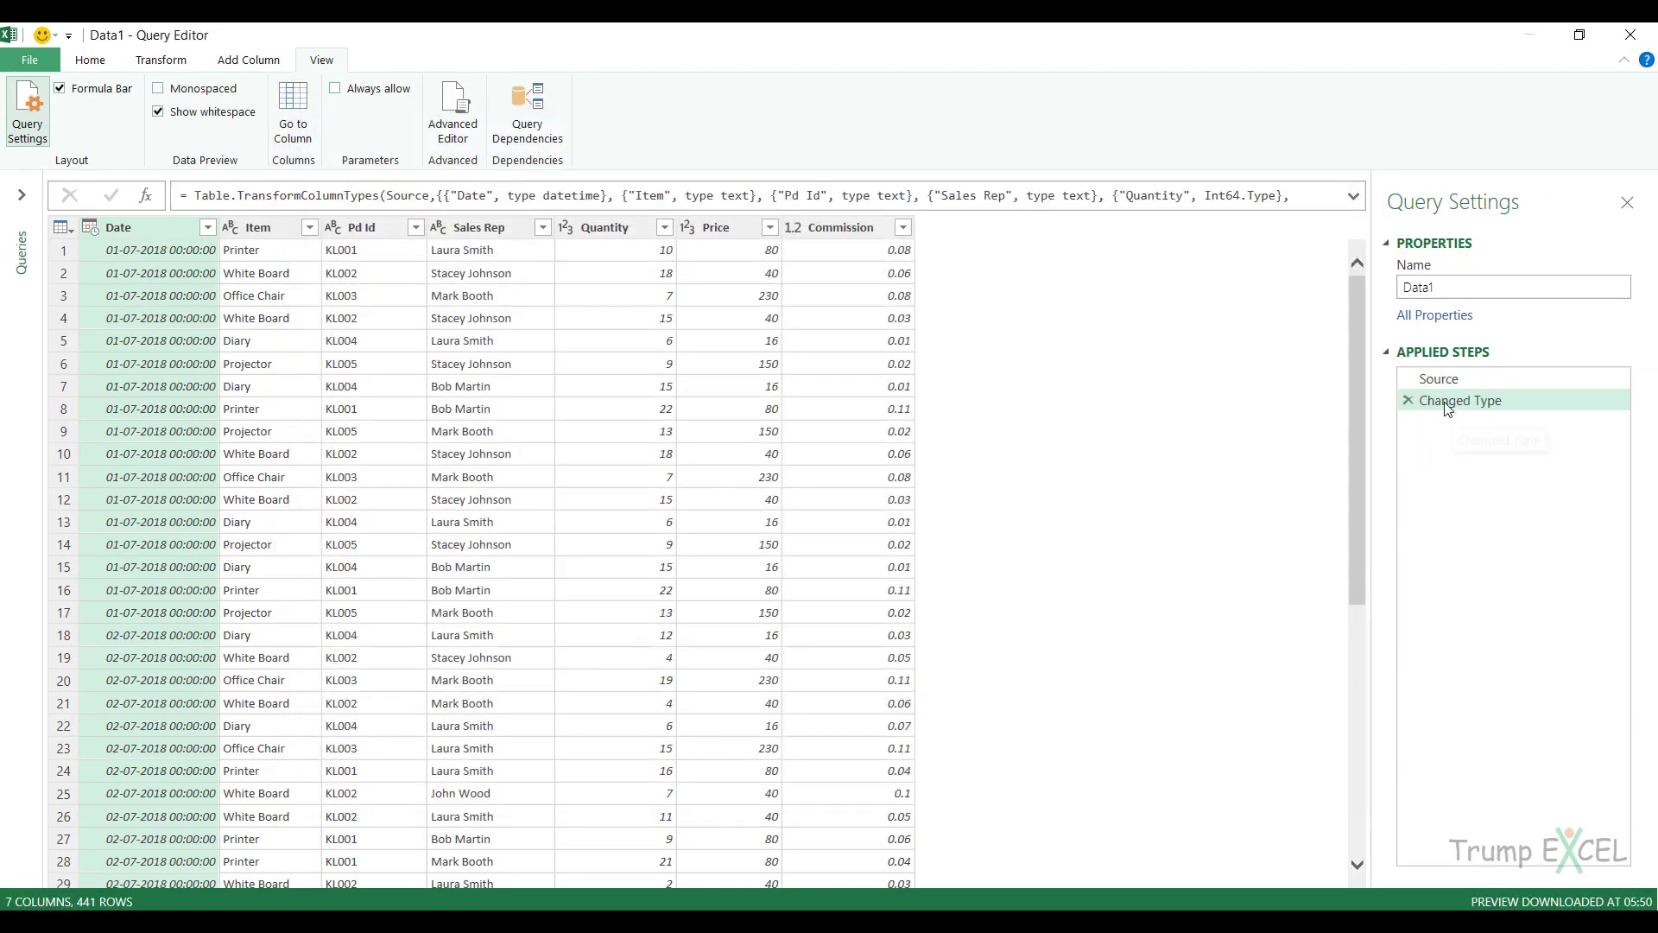
- Replace 'KL' with nothing in the Pd Id column, then reopen the query's M code
{"action": "left_click", "coordinate": [371, 229]}
{"action": "right_click", "coordinate": [371, 229]}
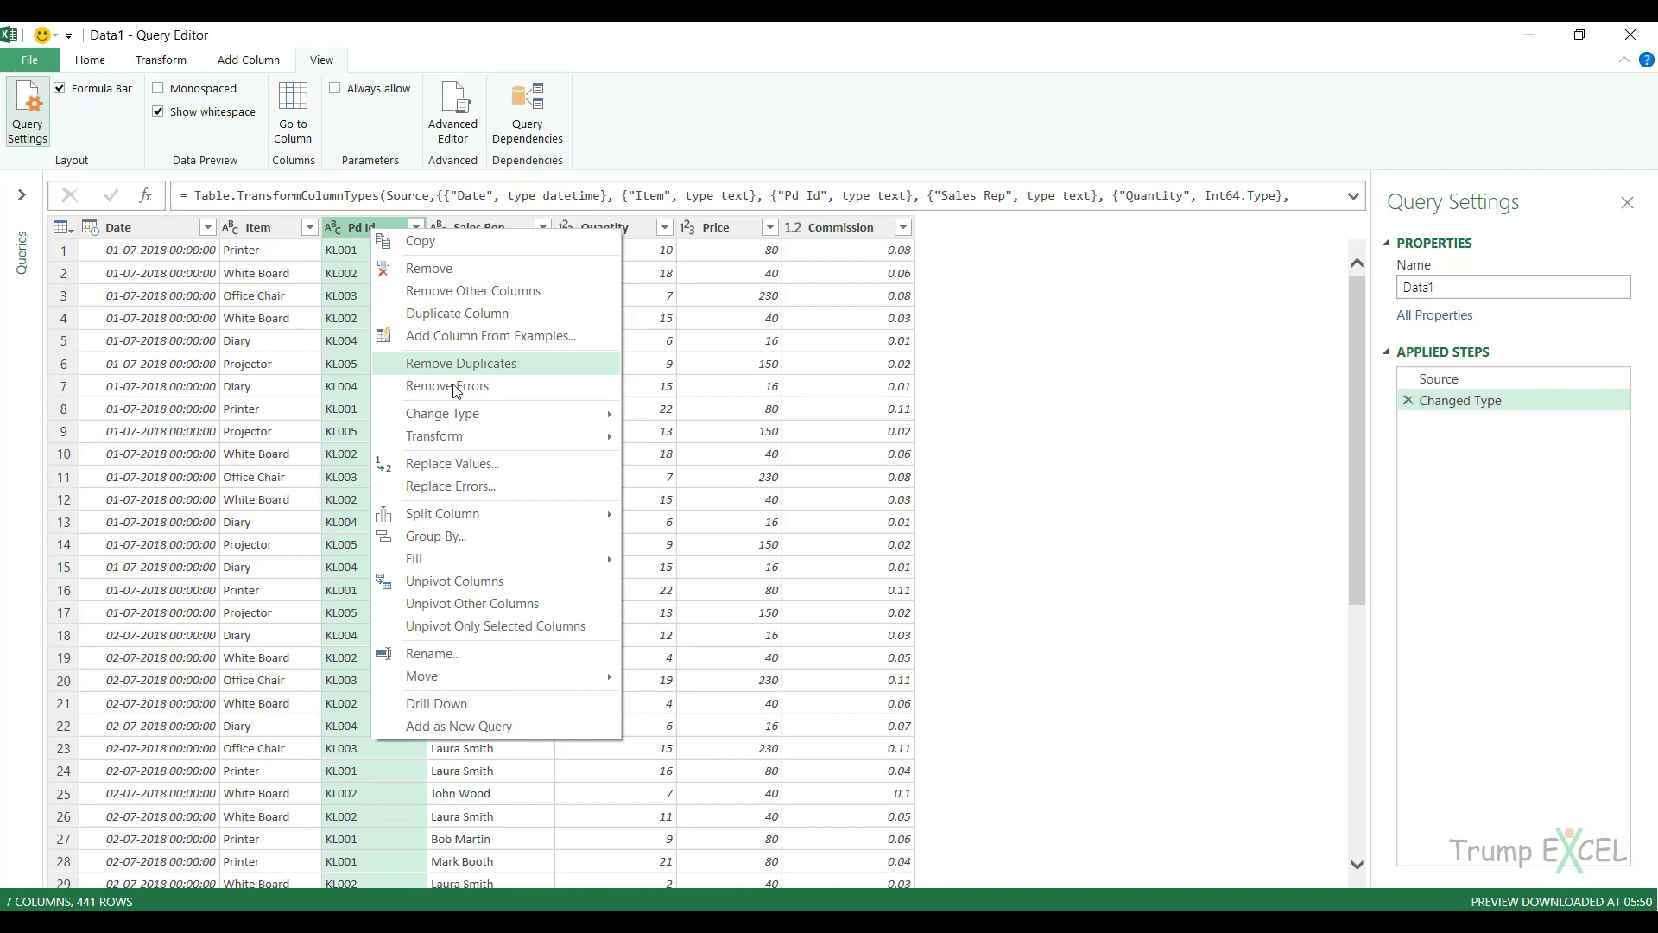
{"action": "key", "text": "Escape"}
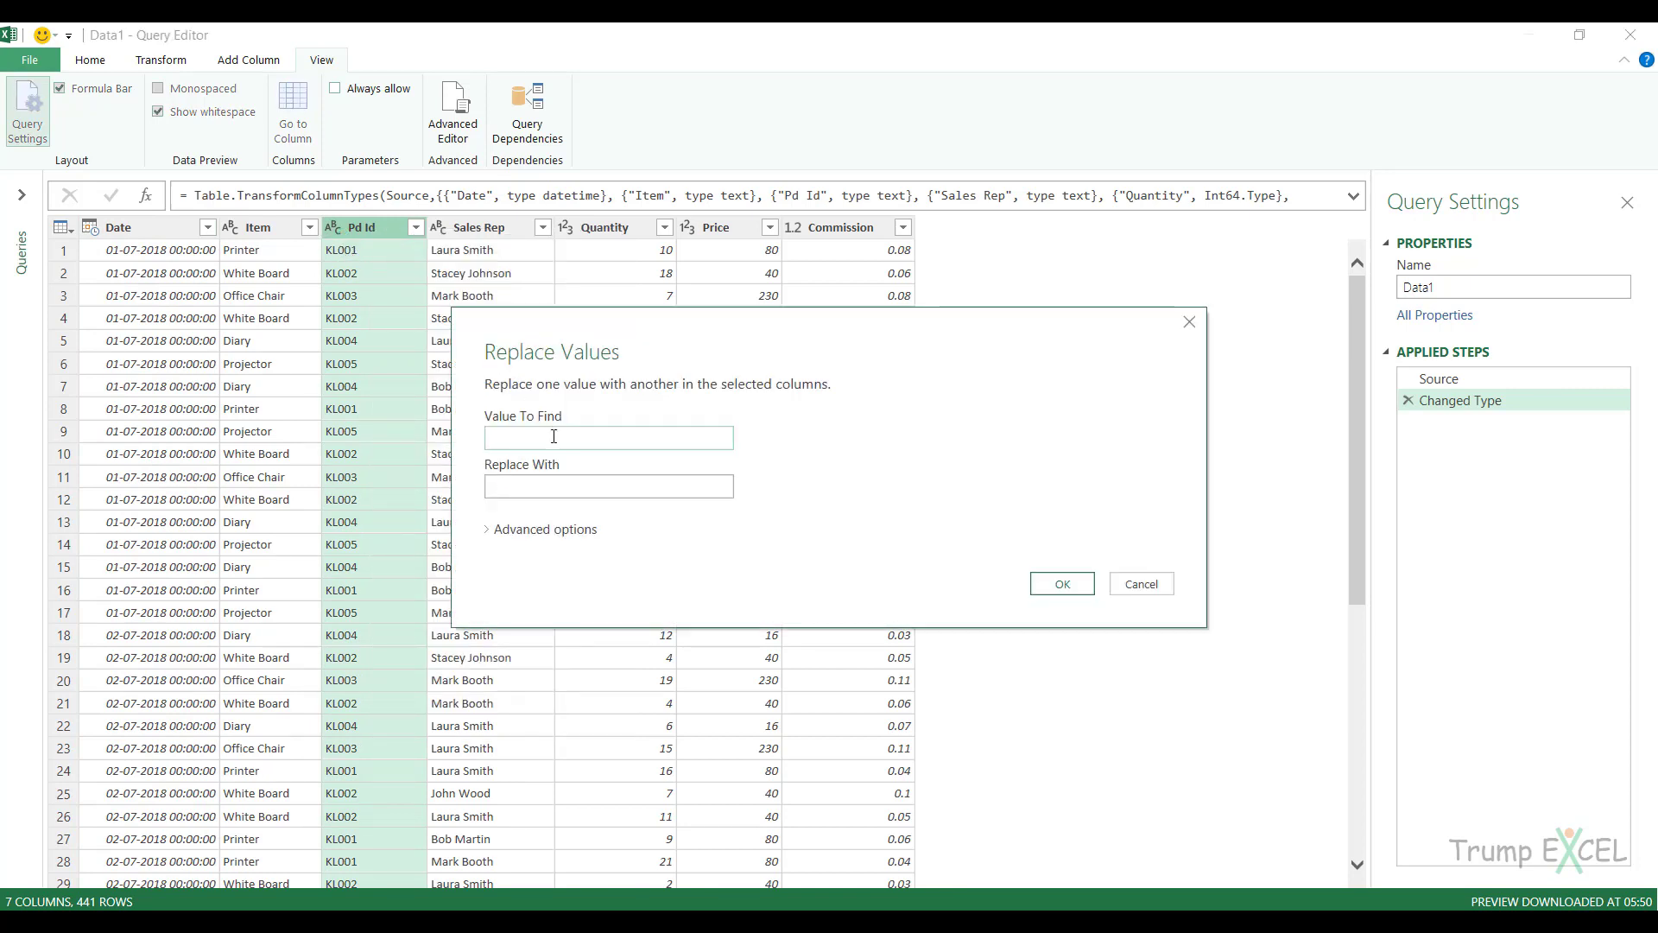
{"action": "type", "text": "KL"}
{"action": "left_click", "coordinate": [1046, 589]}
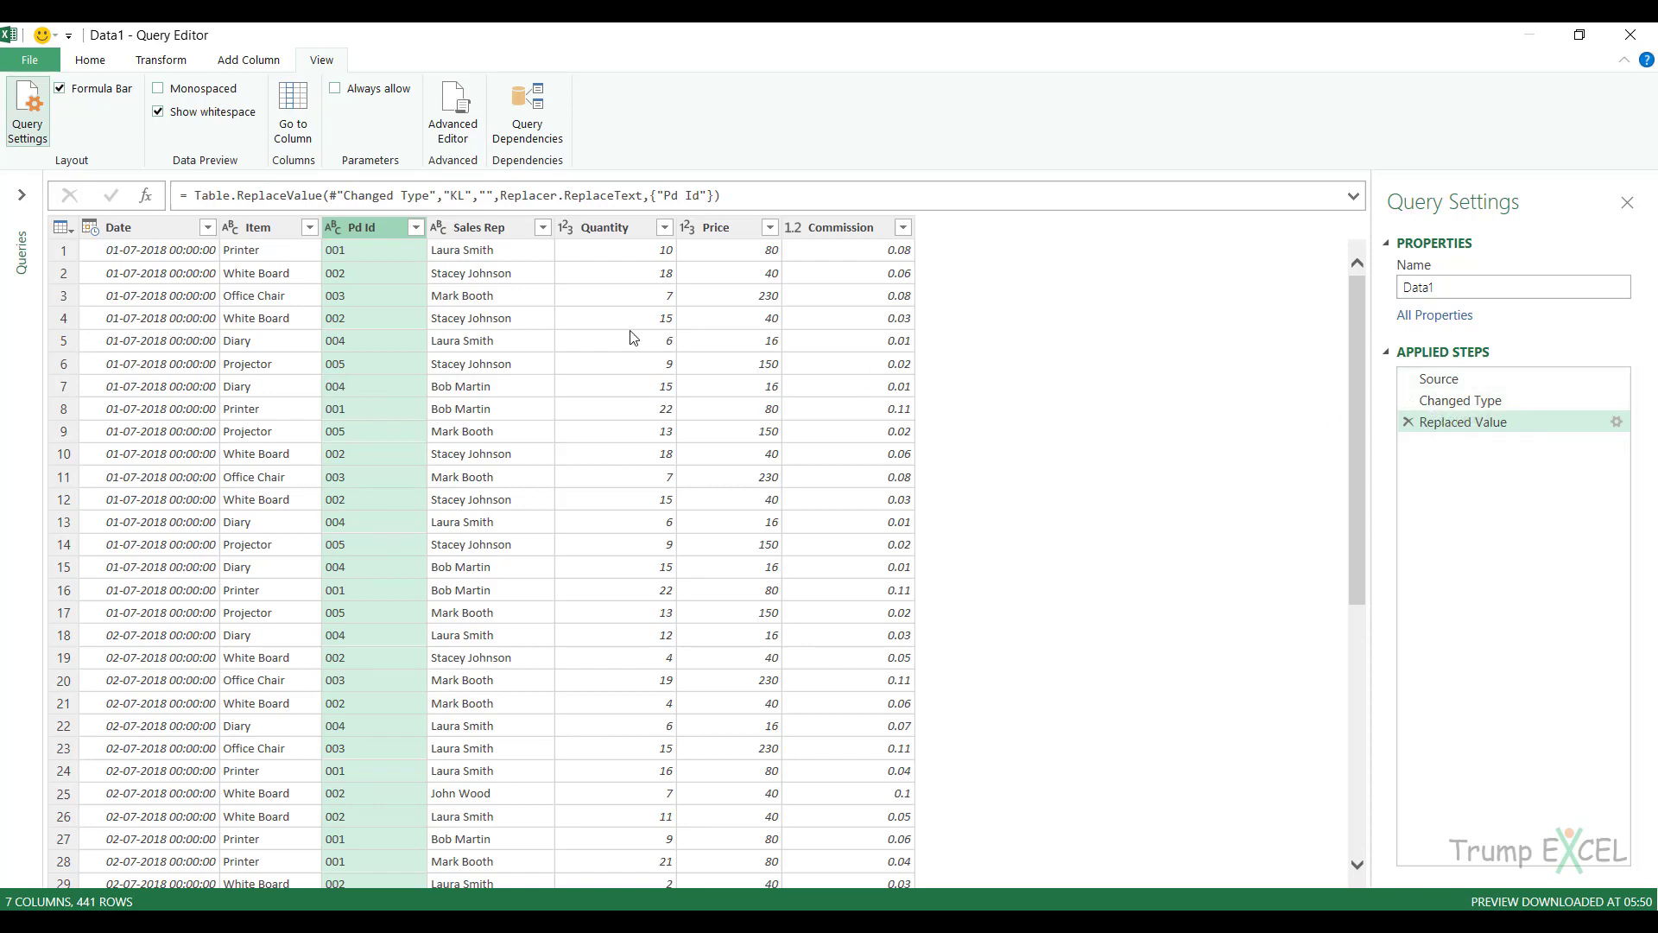
{"action": "left_click", "coordinate": [459, 118]}
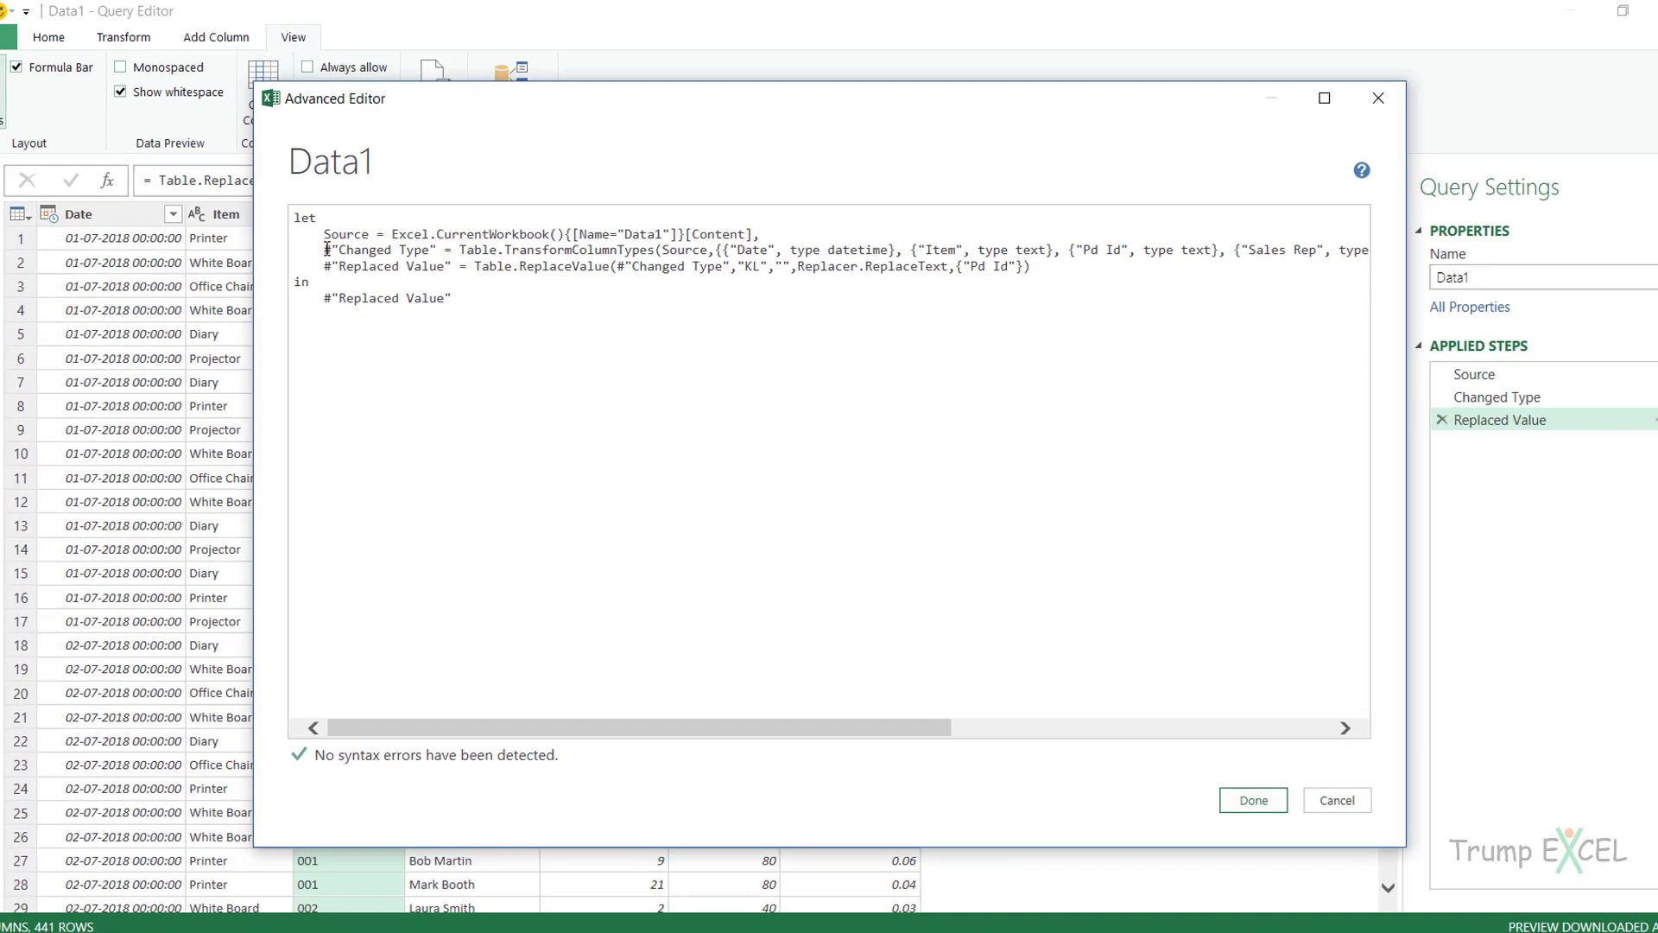
- Wrap the Changed Type and Replaced Value lines in a /* */ block comment
{"action": "left_click_drag", "start_coordinate": [348, 262], "coordinate": [359, 279]}
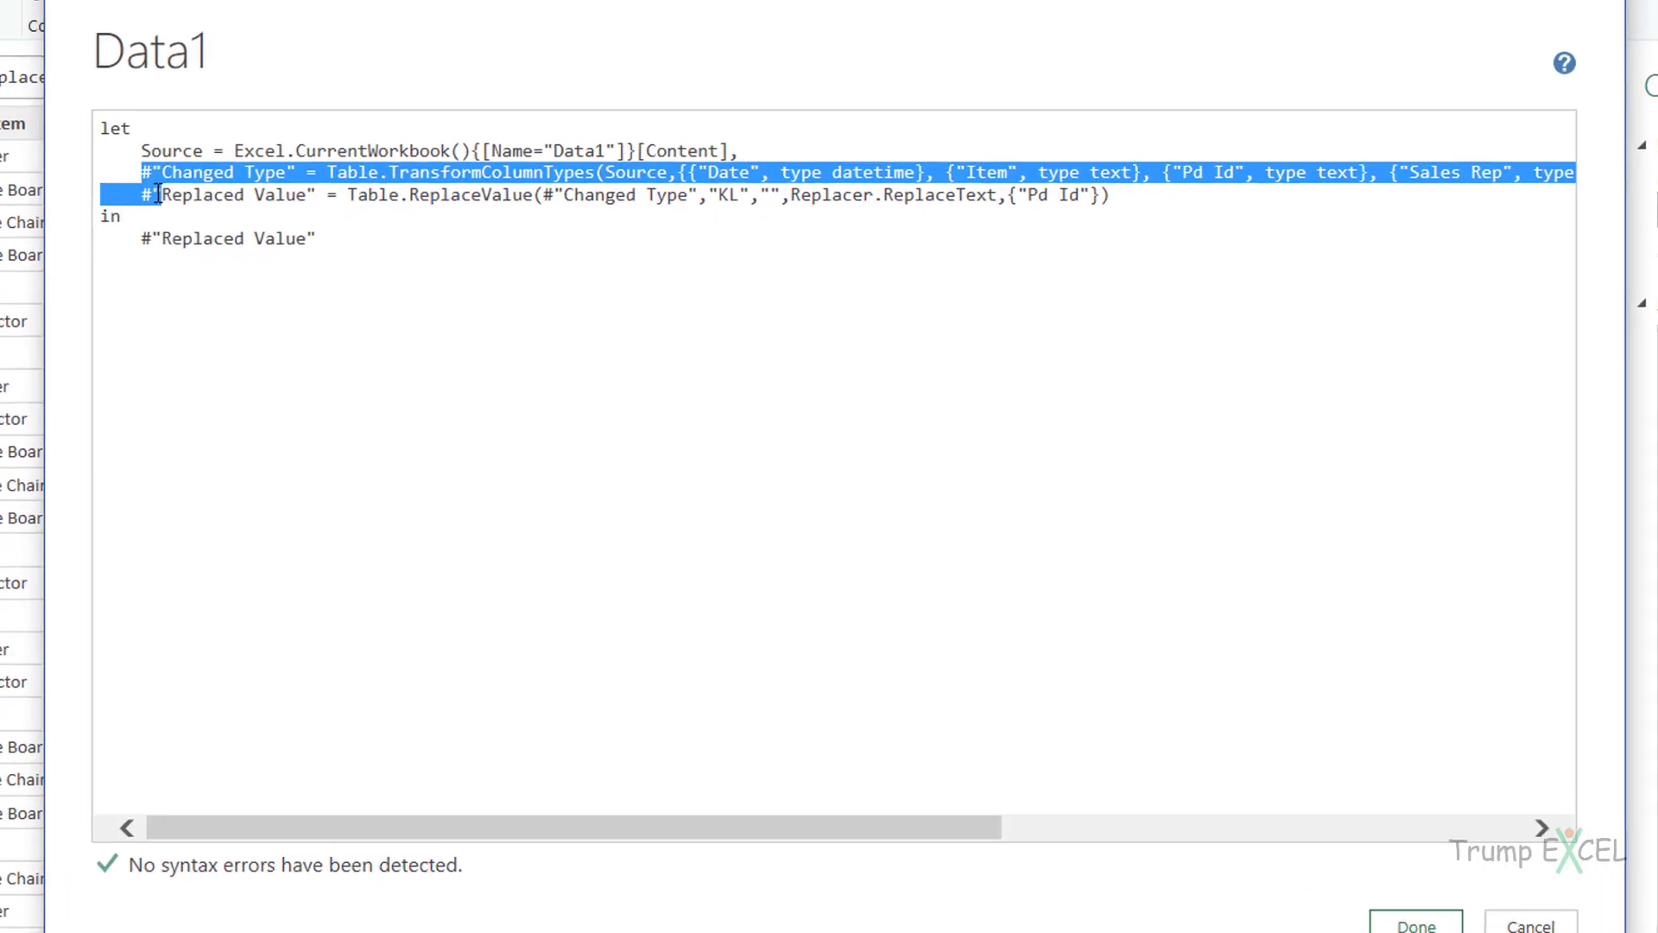
{"action": "left_click", "coordinate": [108, 177]}
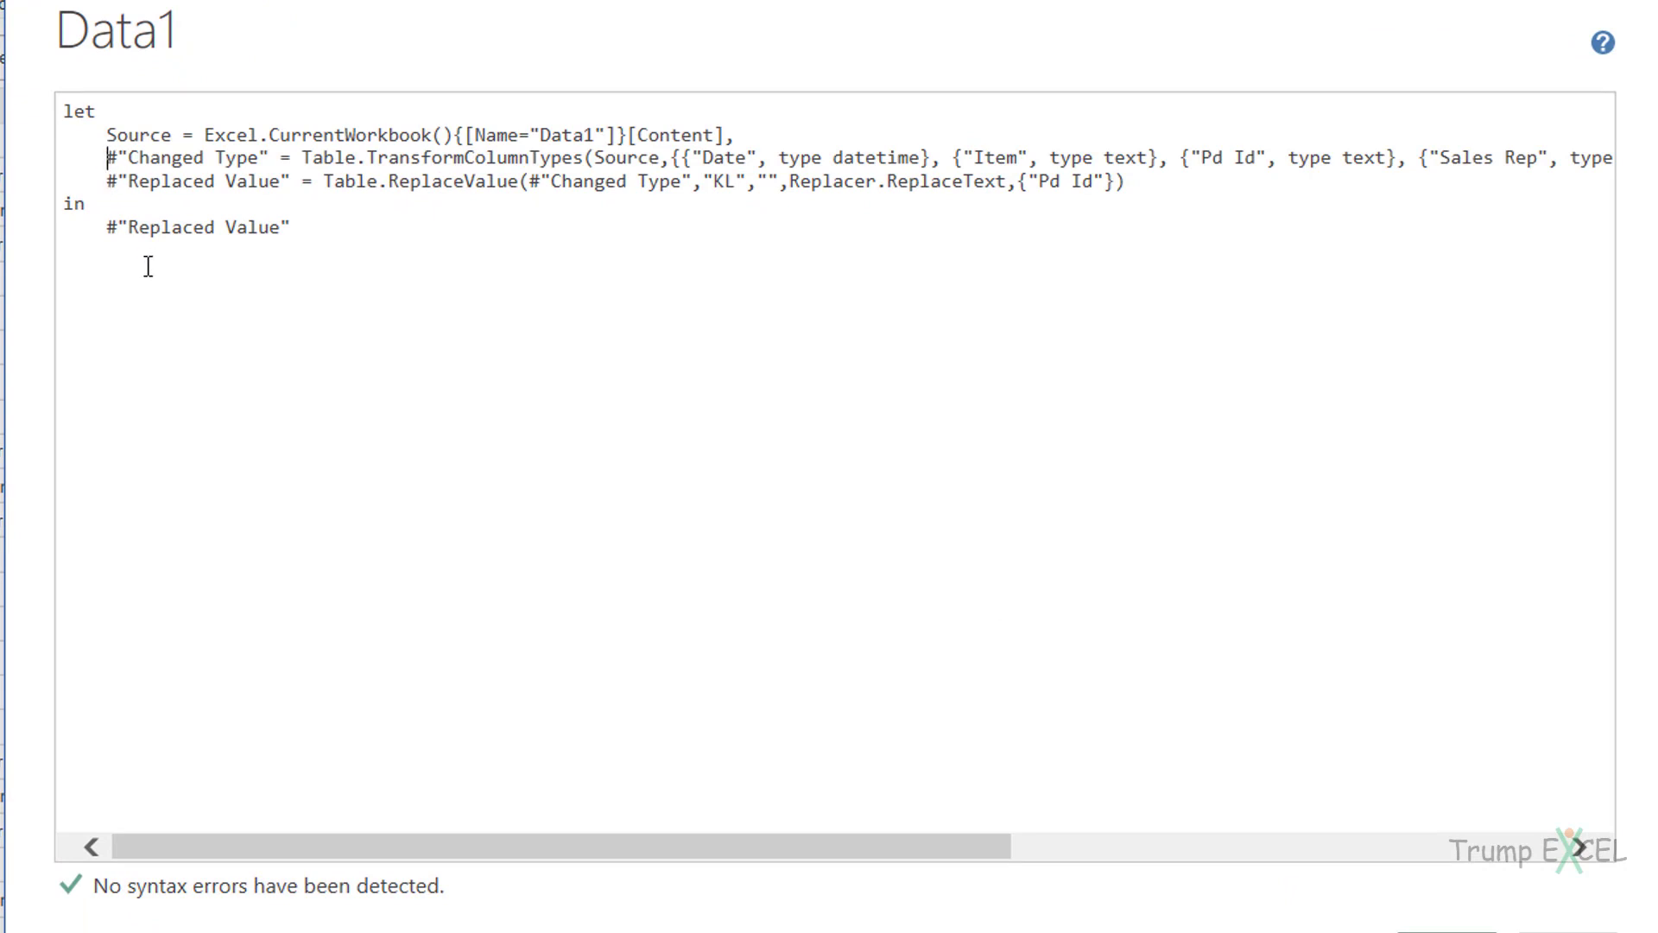
{"action": "type", "text": "?"}
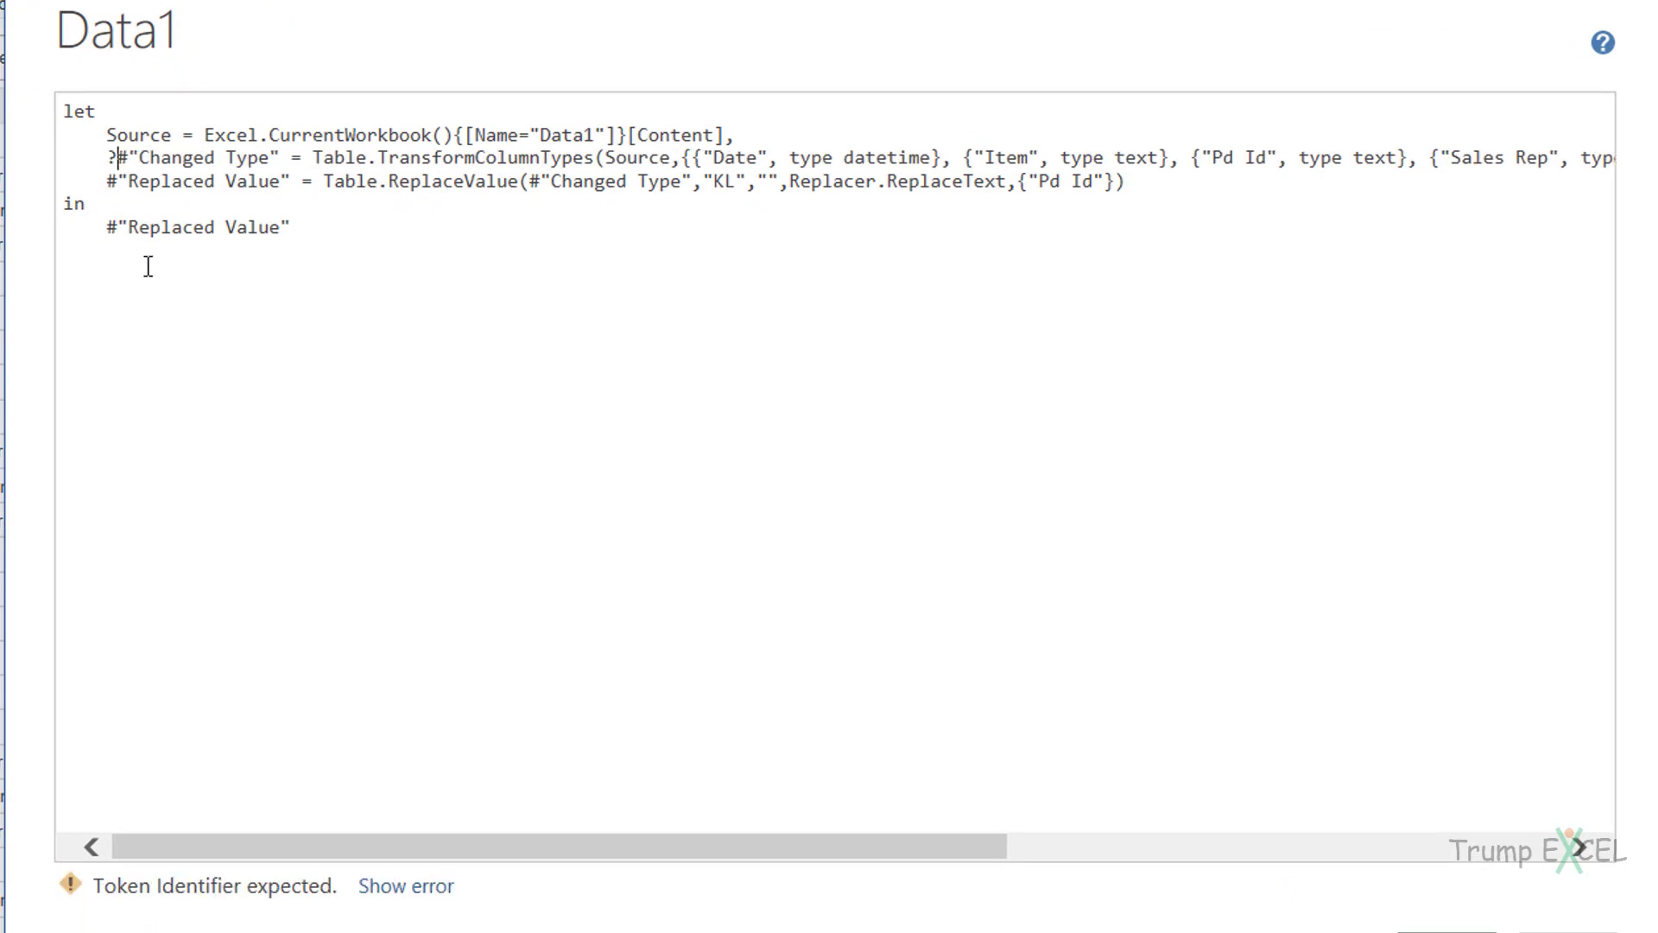
{"action": "key", "text": "BackSpace"}
{"action": "type", "text": "/*"}
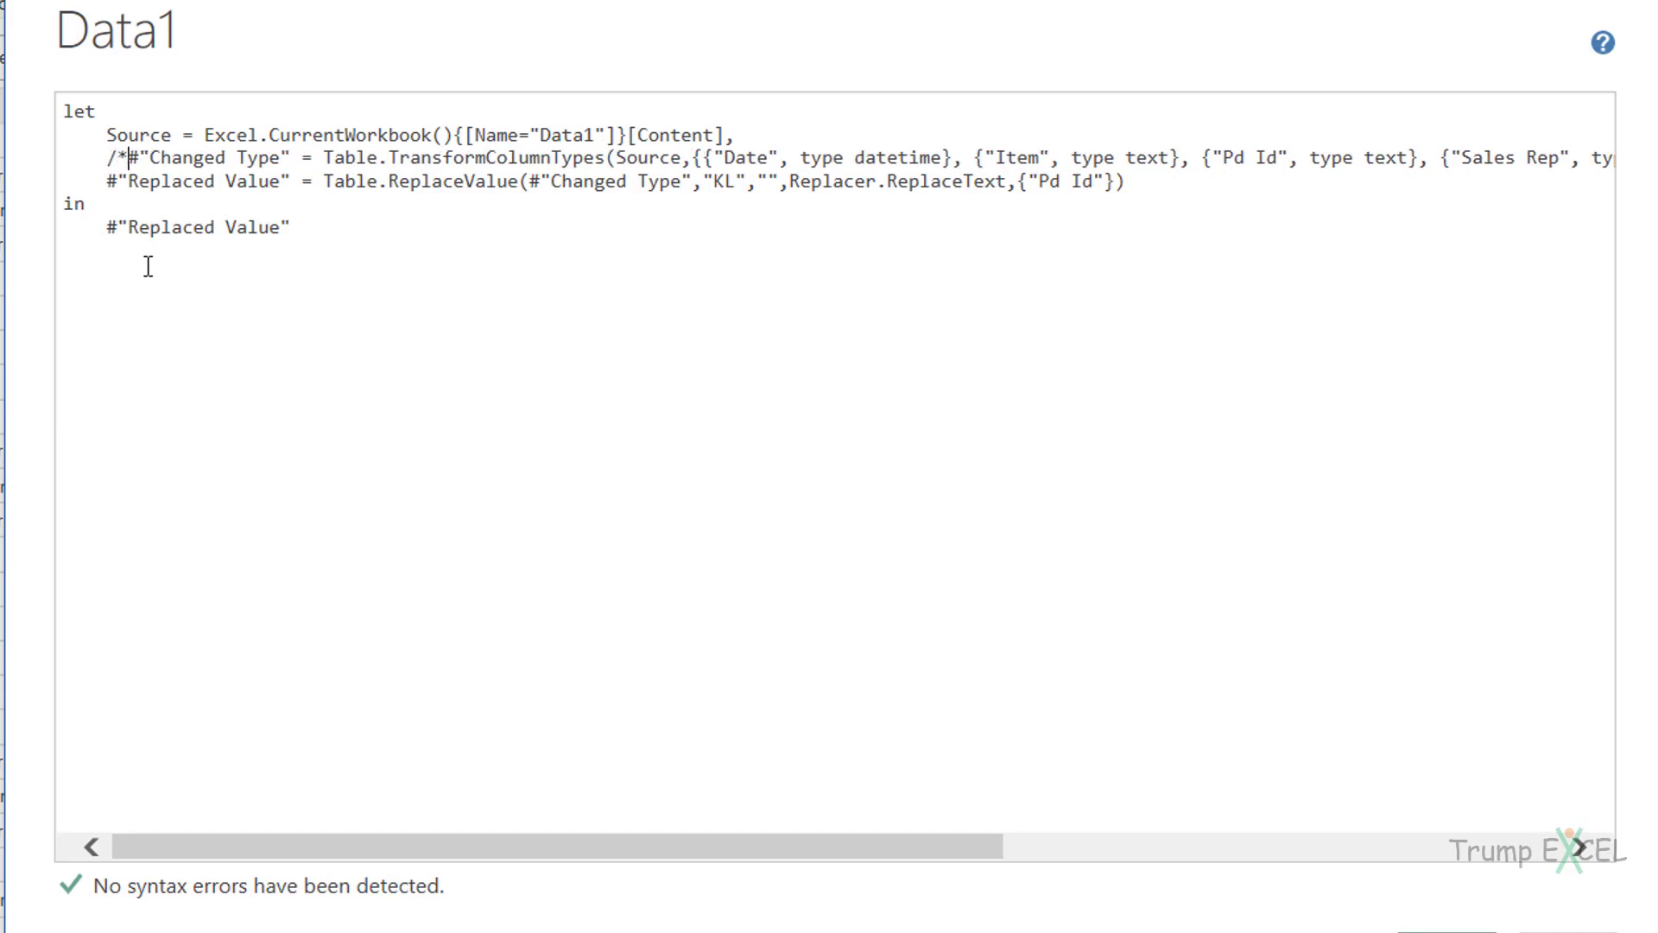
{"action": "left_click", "coordinate": [1138, 181]}
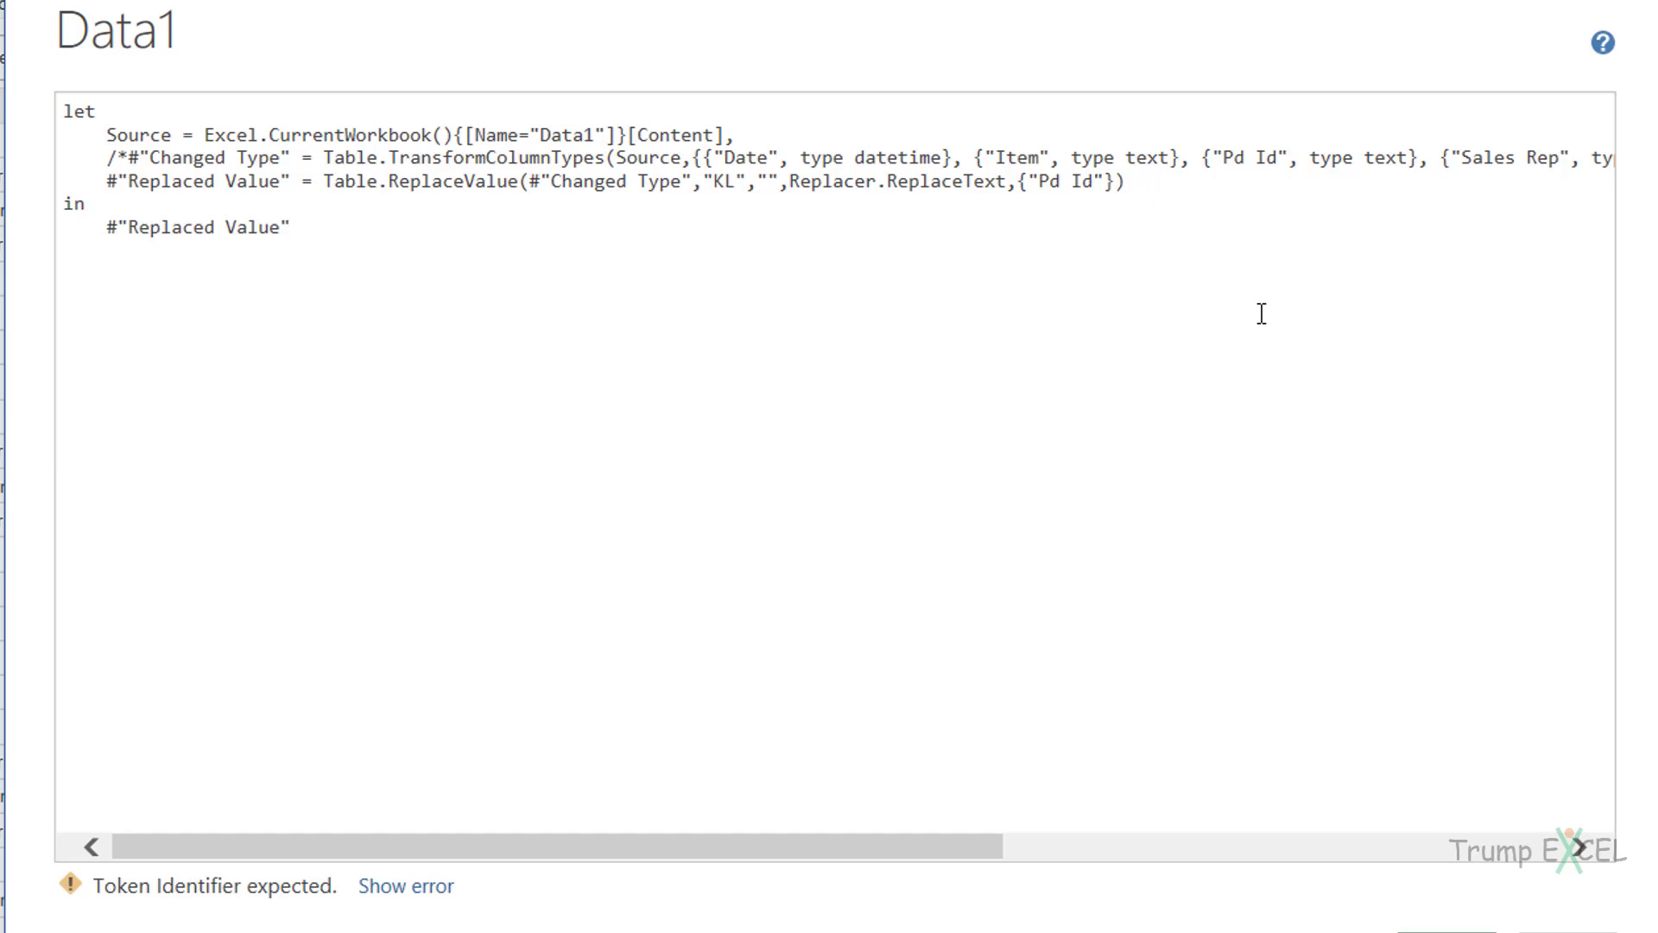
{"action": "type", "text": "*"}
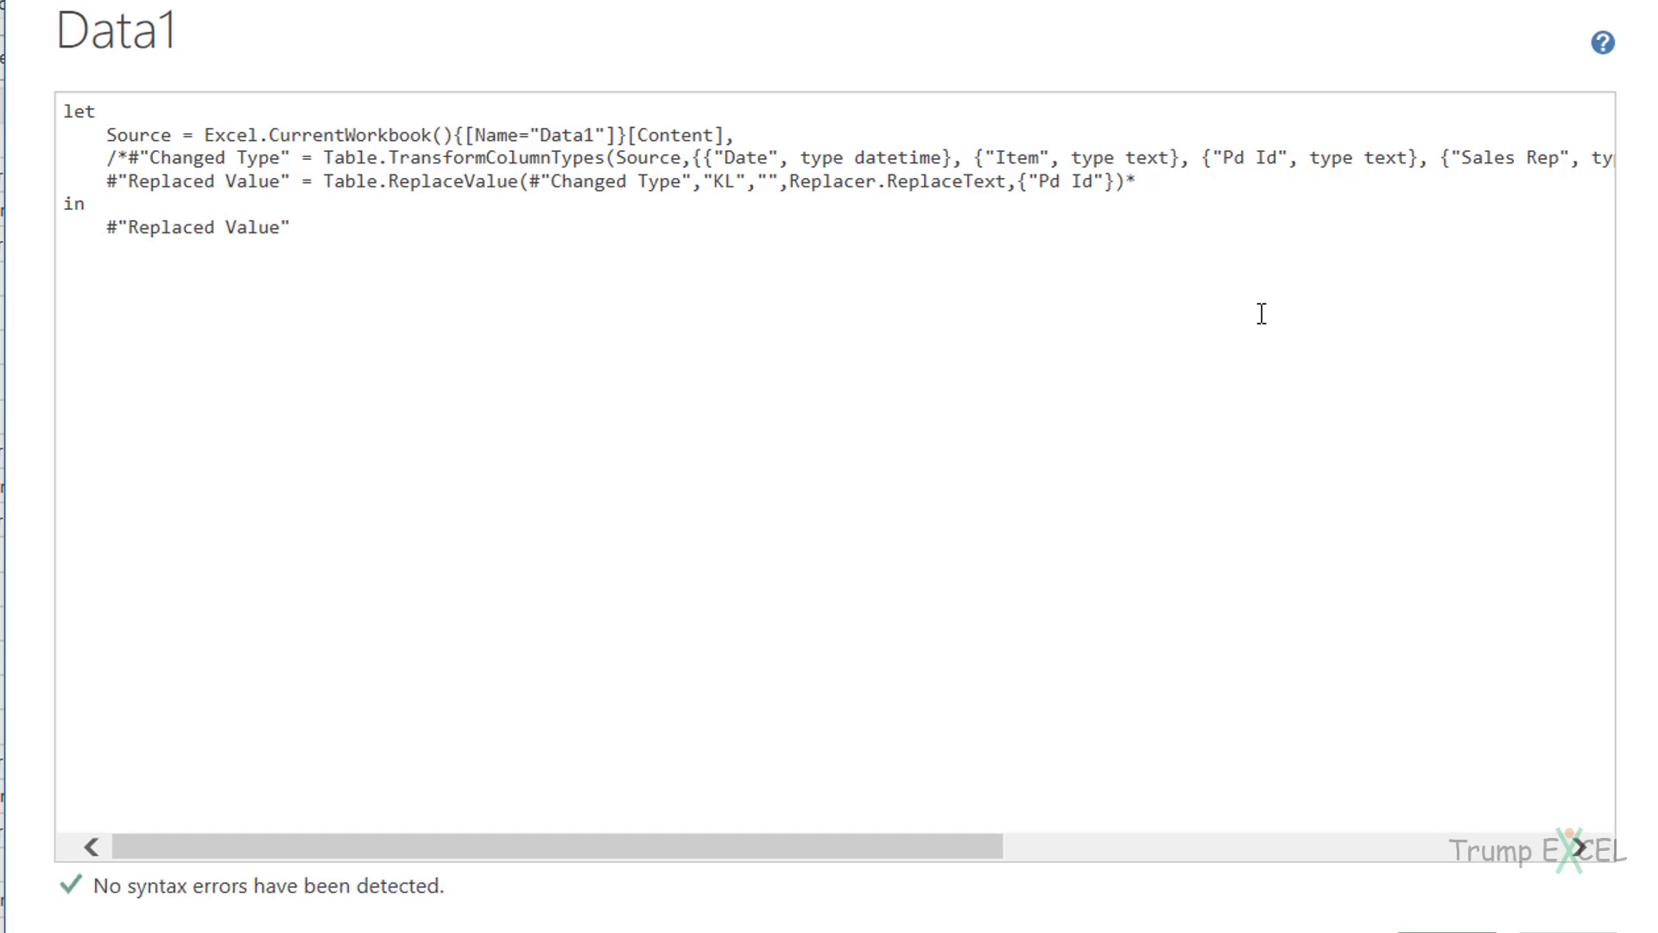
{"action": "type", "text": "/"}
{"action": "left_click_drag", "start_coordinate": [1125, 183], "coordinate": [1139, 187]}
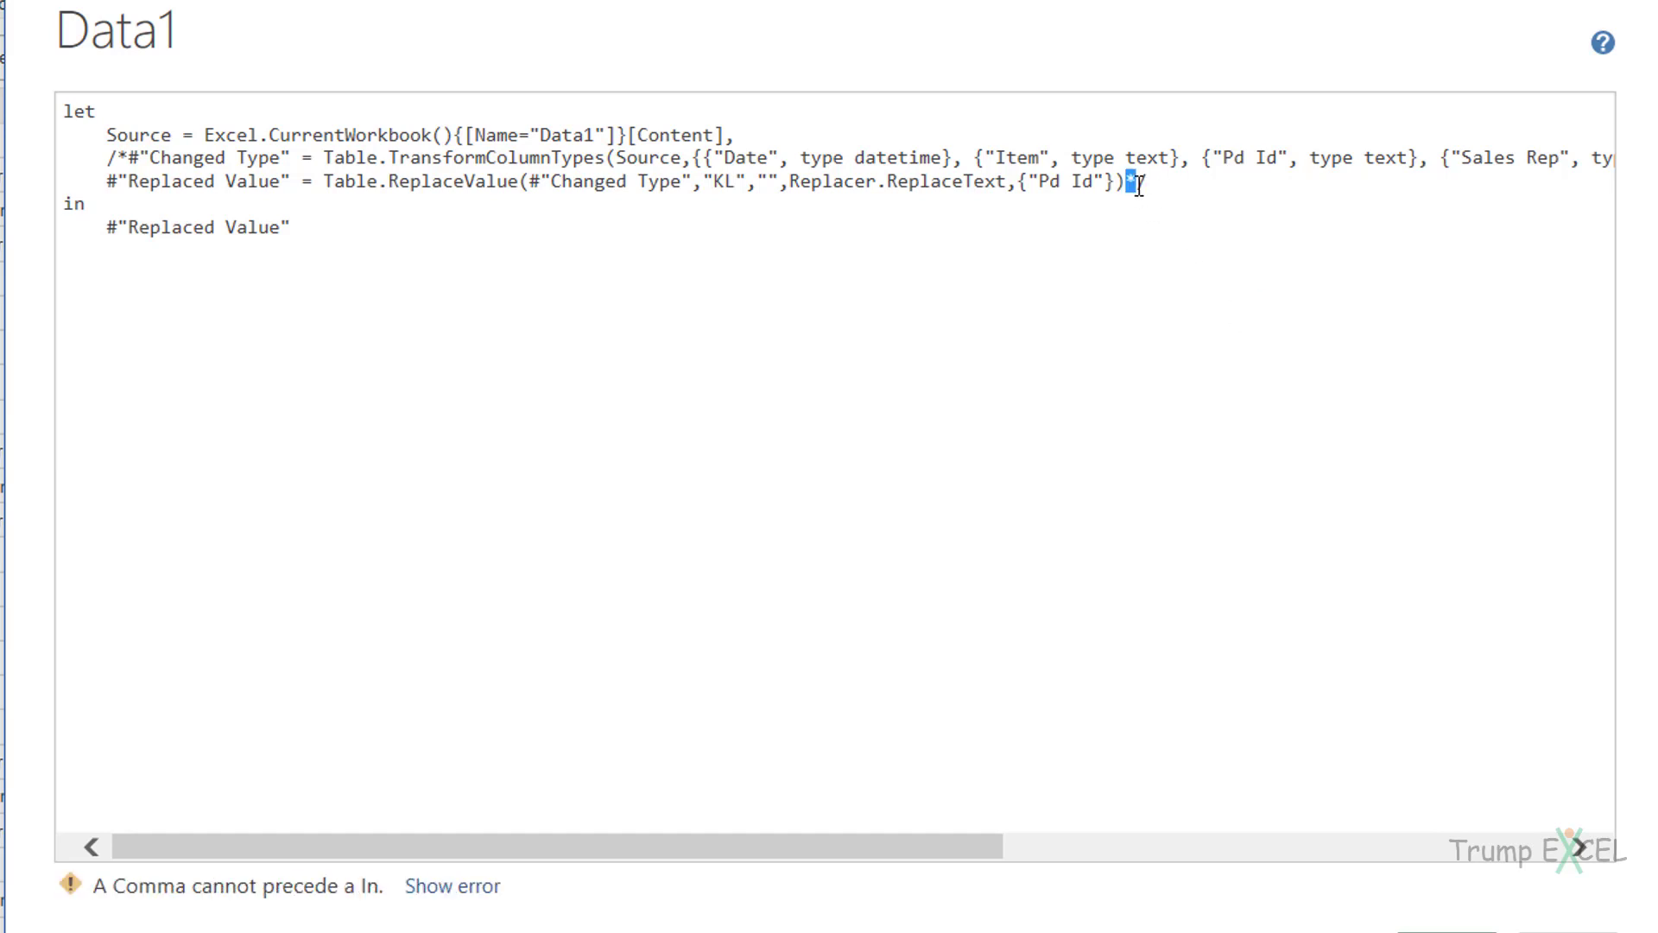
{"action": "double_click", "coordinate": [1139, 185]}
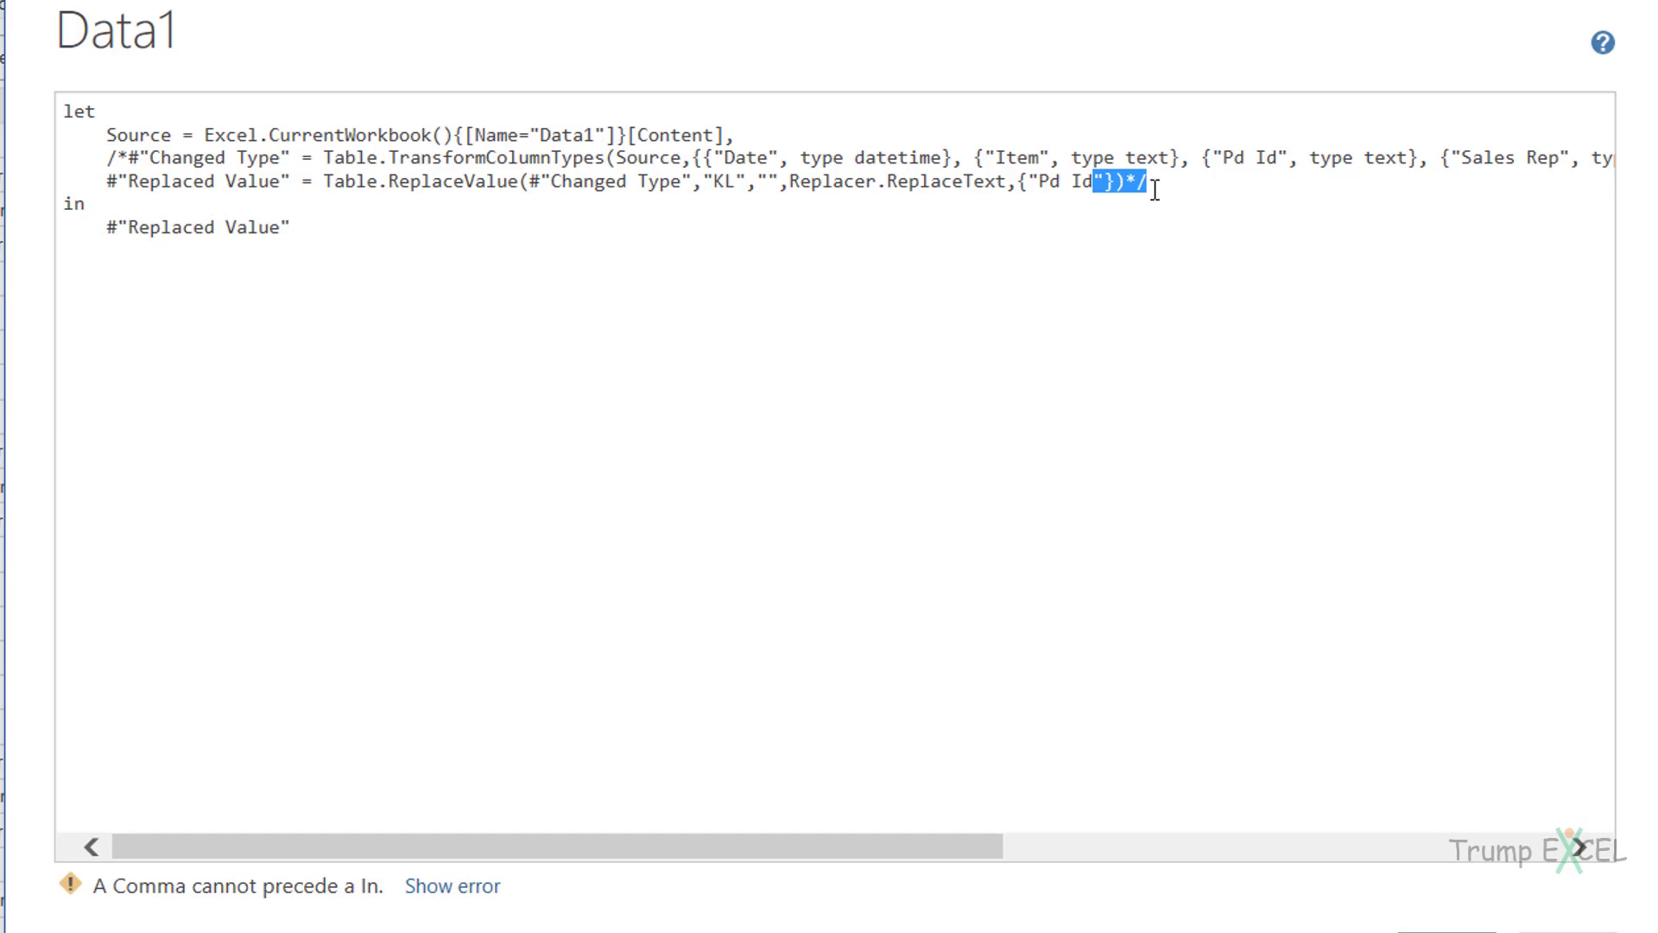
{"action": "double_click", "coordinate": [130, 160]}
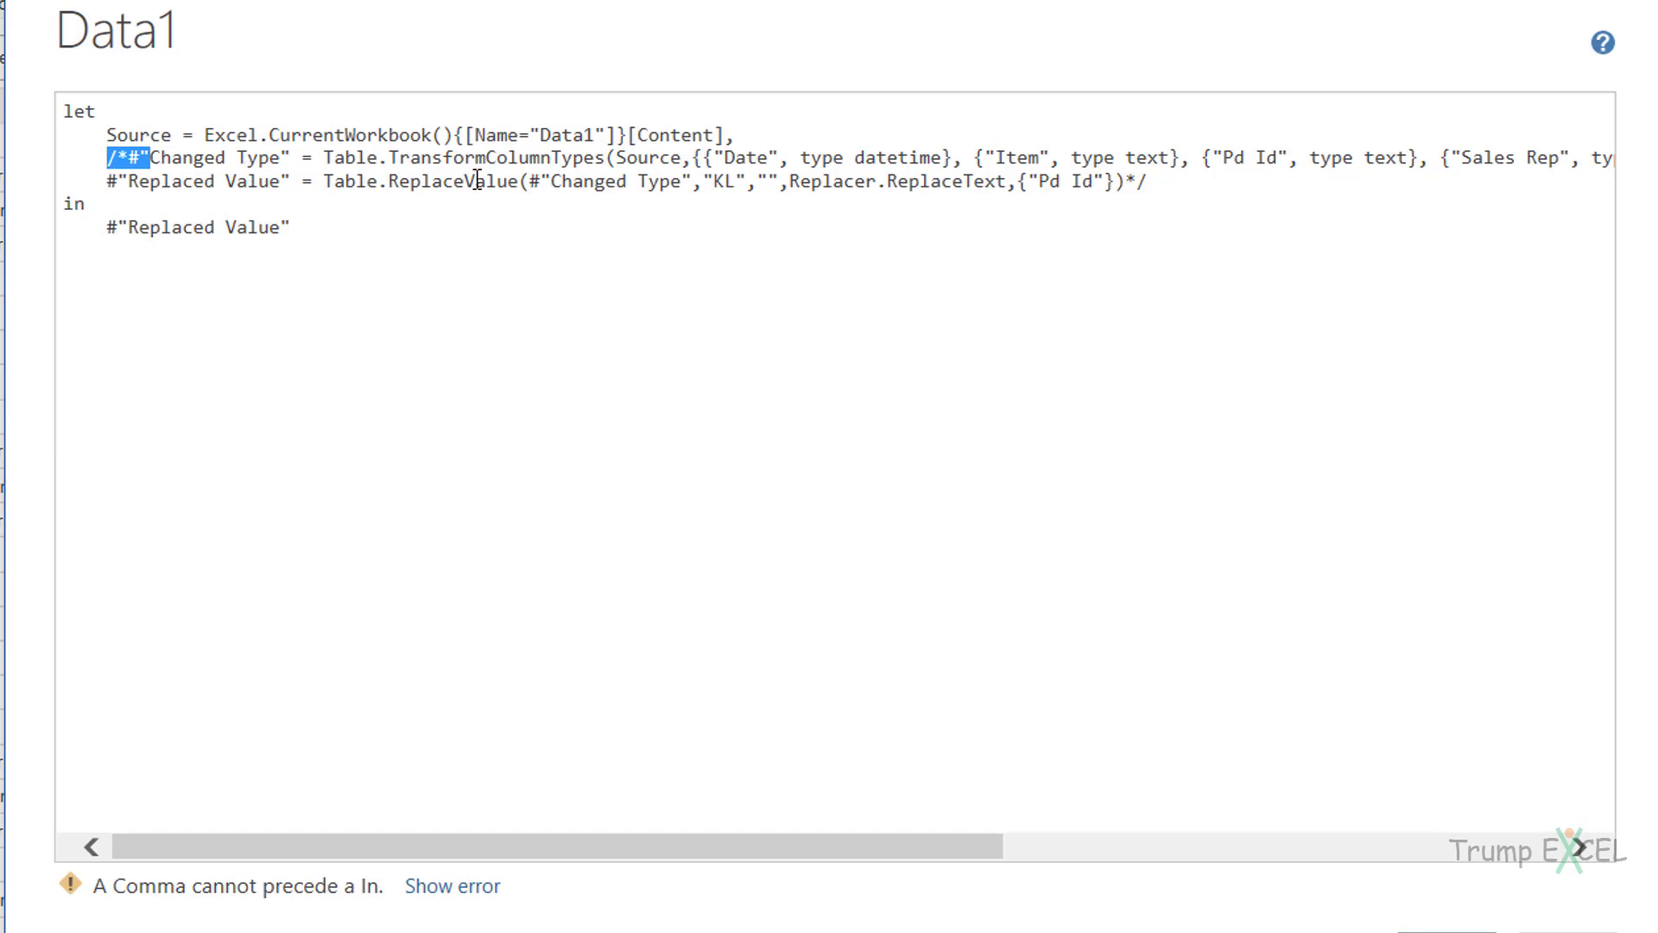
- Delete the comma after Source, make the query return Source, and apply the code
{"action": "left_click", "coordinate": [774, 137]}
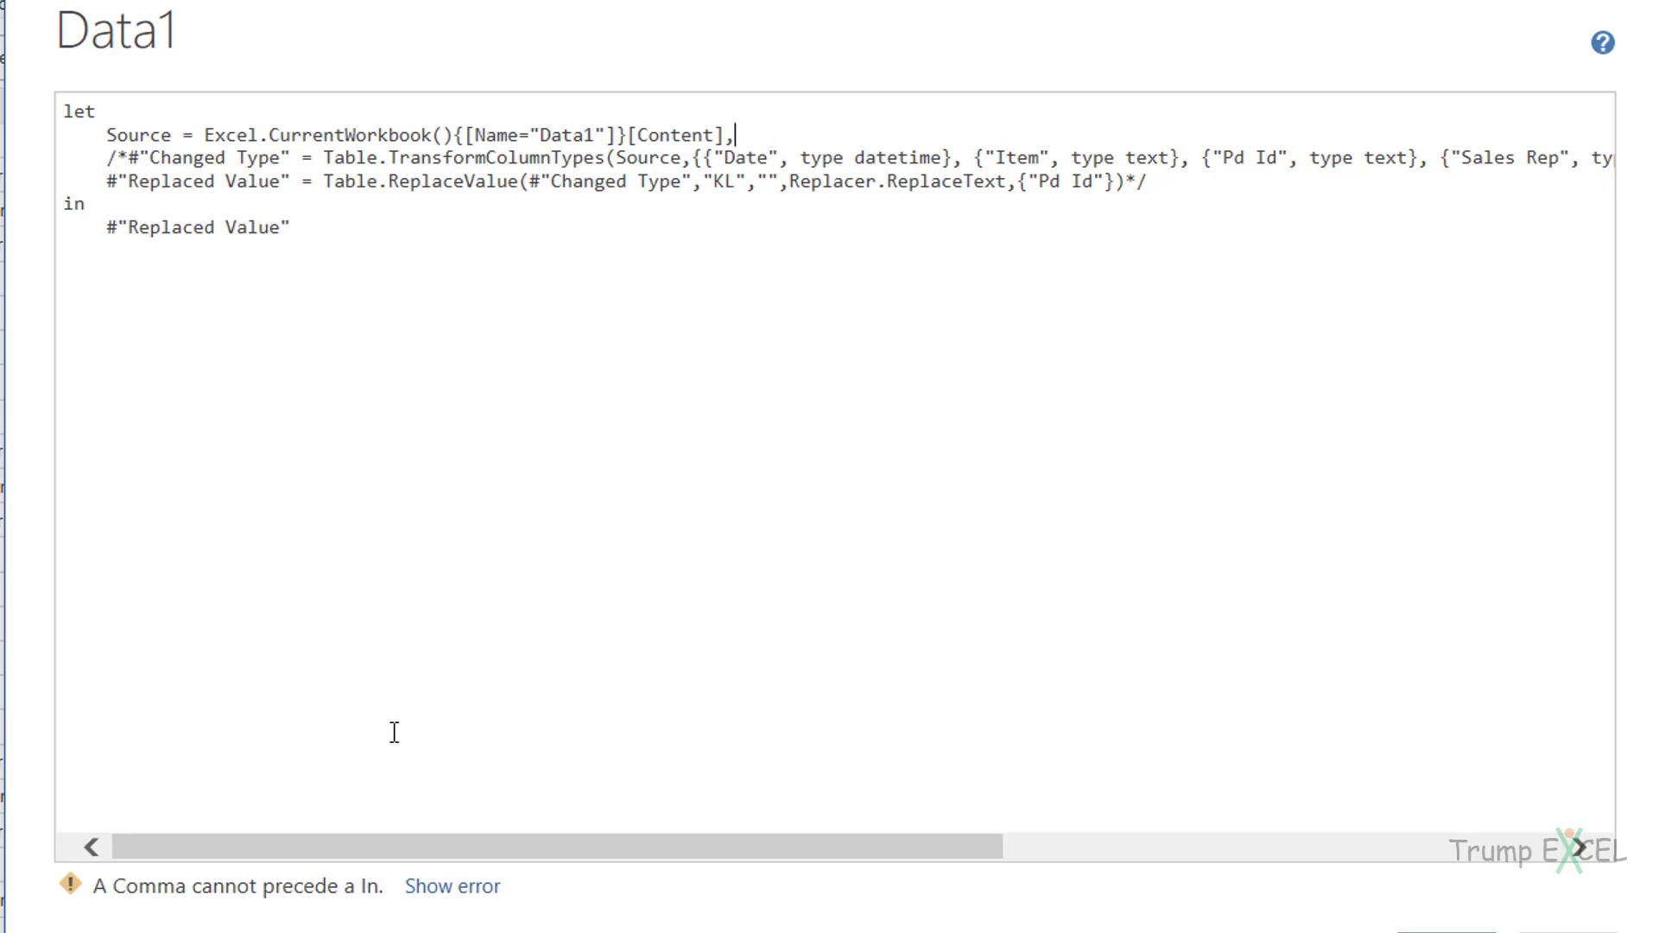
{"action": "key", "text": "BackSpace"}
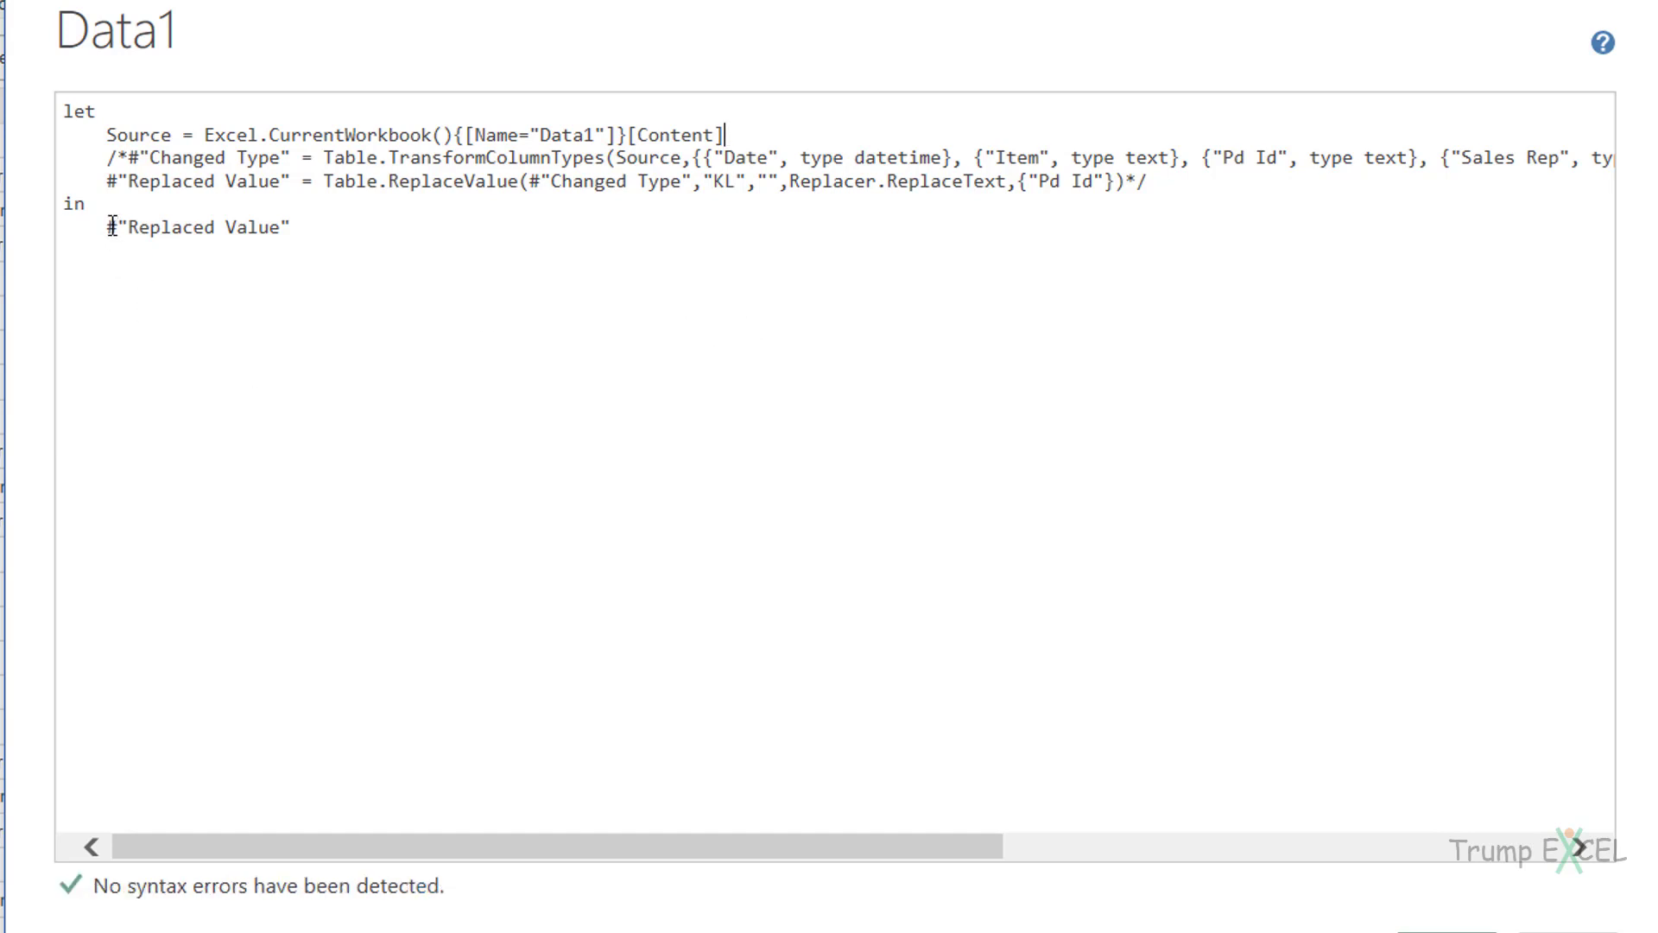
{"action": "left_click_drag", "start_coordinate": [113, 230], "coordinate": [302, 233]}
{"action": "type", "text": "Source"}
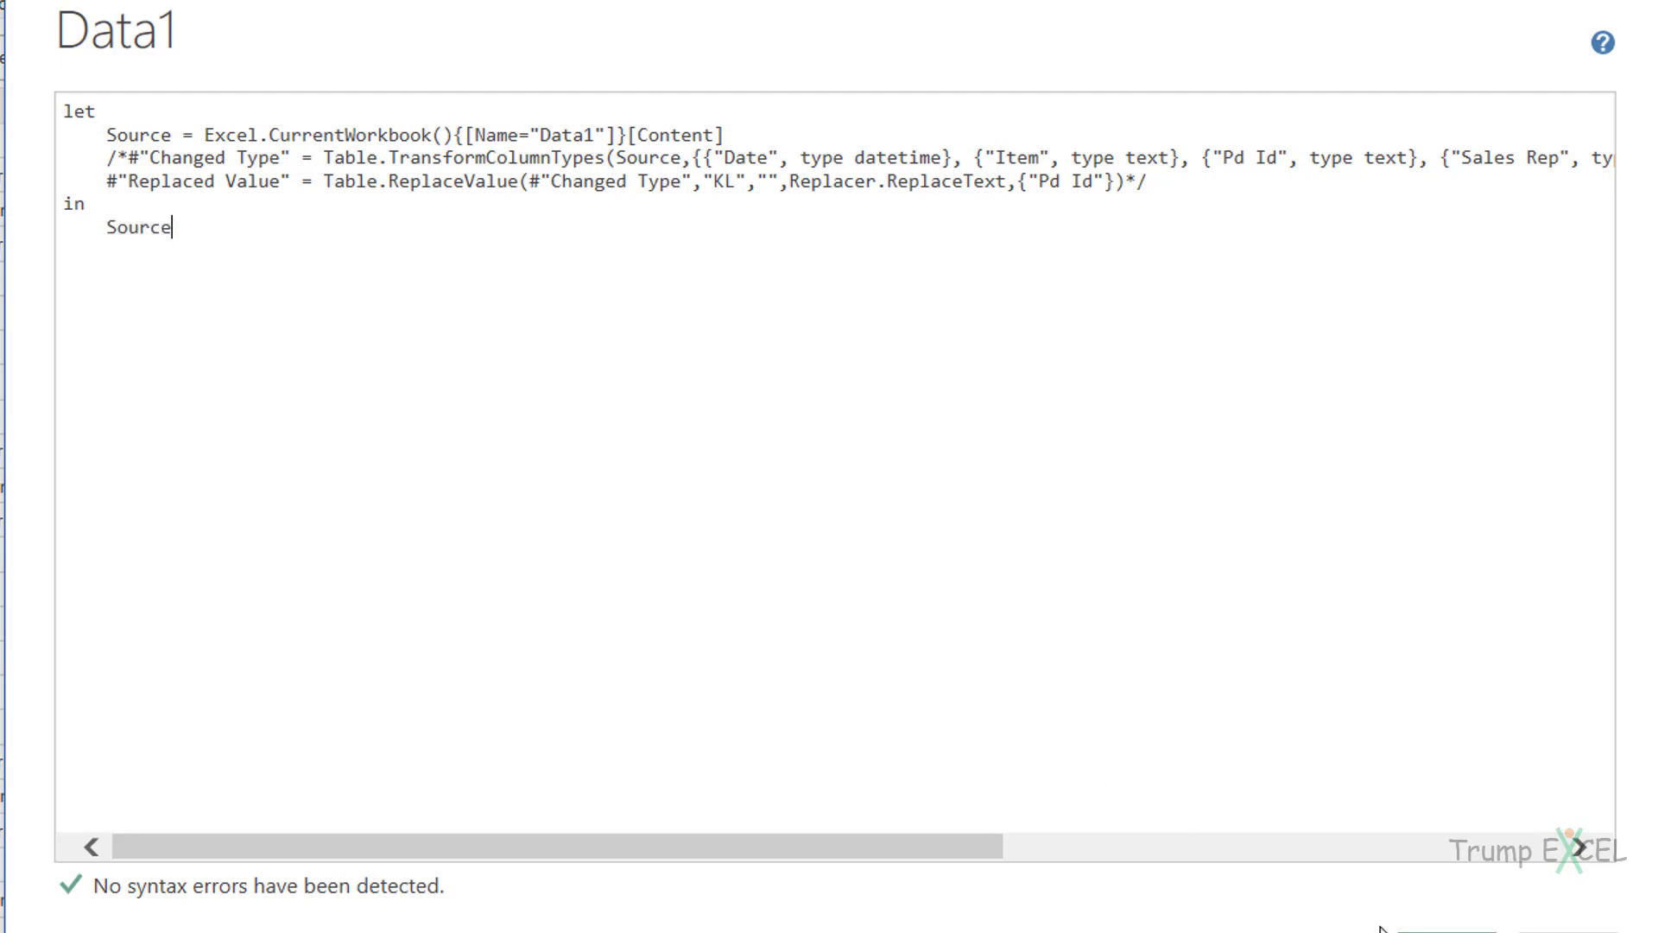
{"action": "left_click", "coordinate": [1447, 931]}
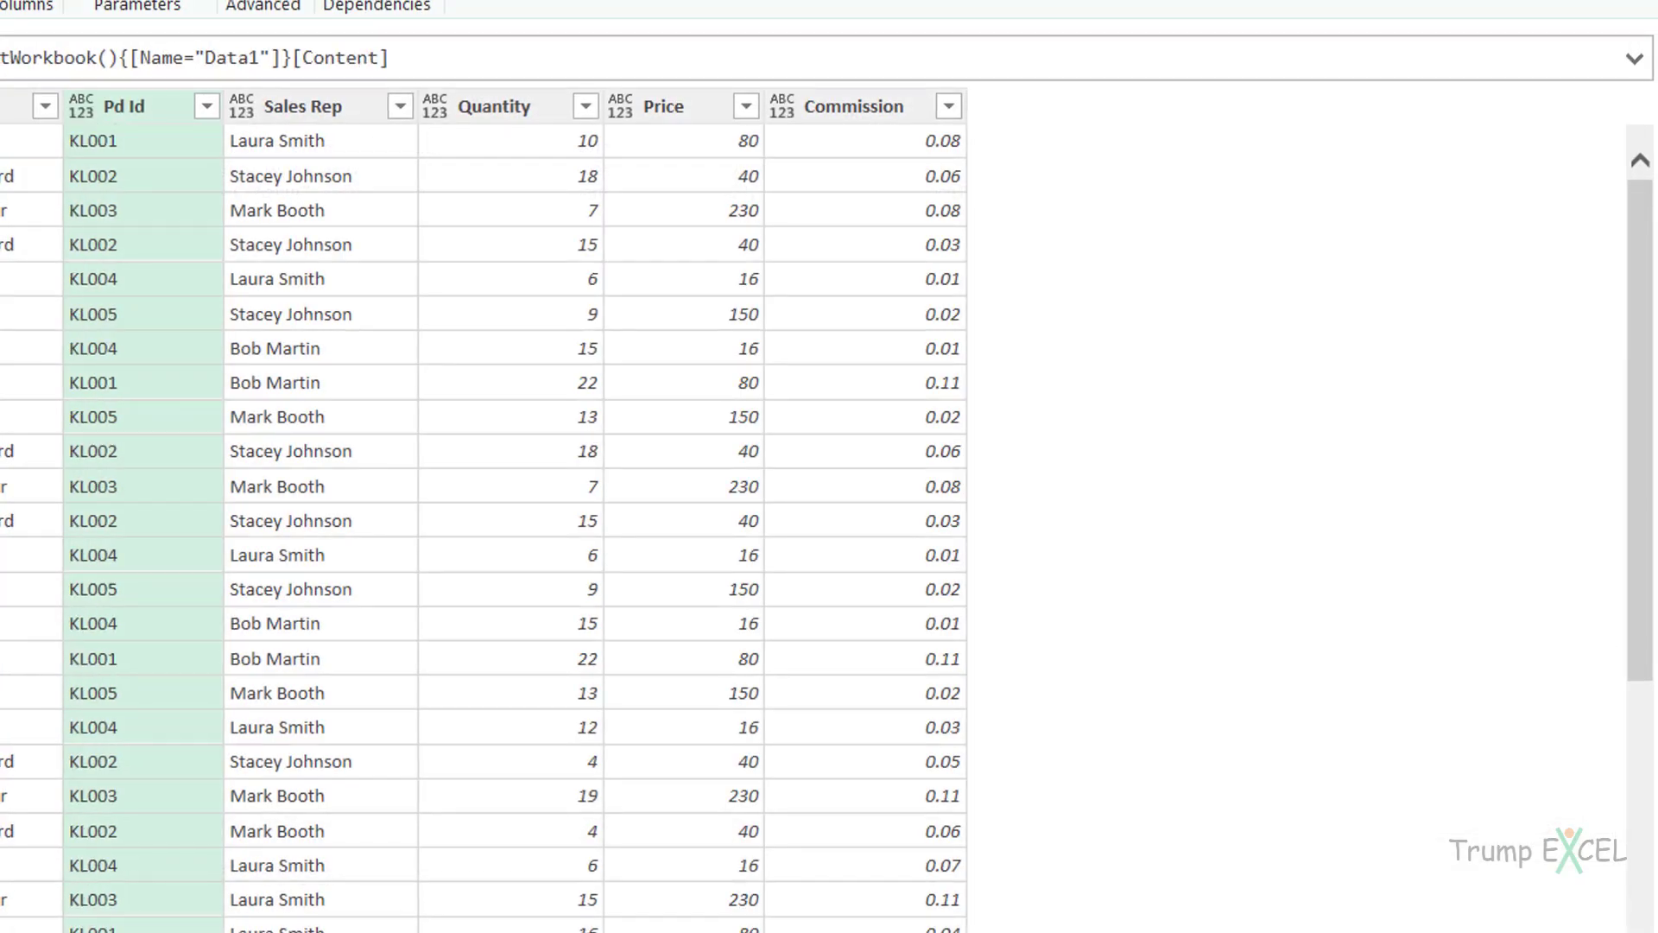